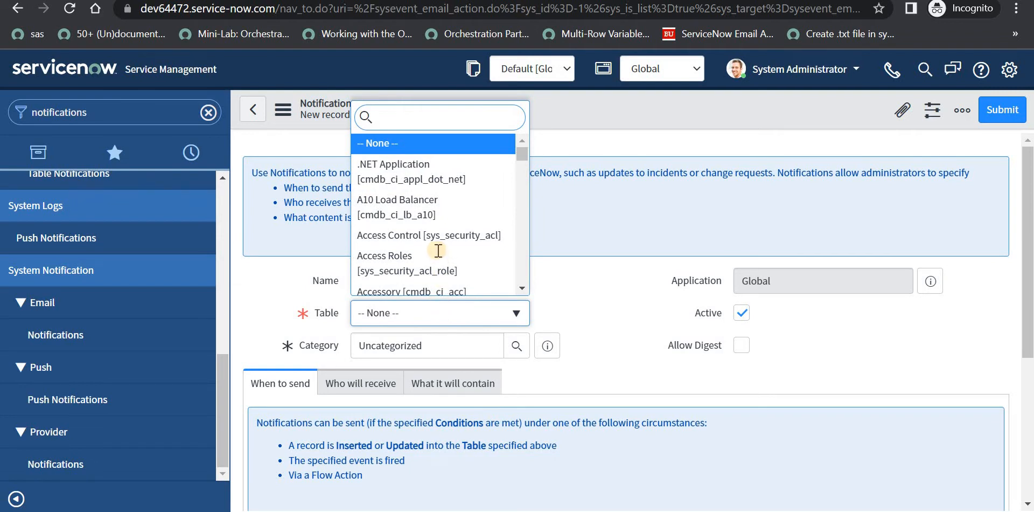
Step: Choose the Incident table for the new notification and set it to be sent when Triggered
scroll(345, 169, down, 4)
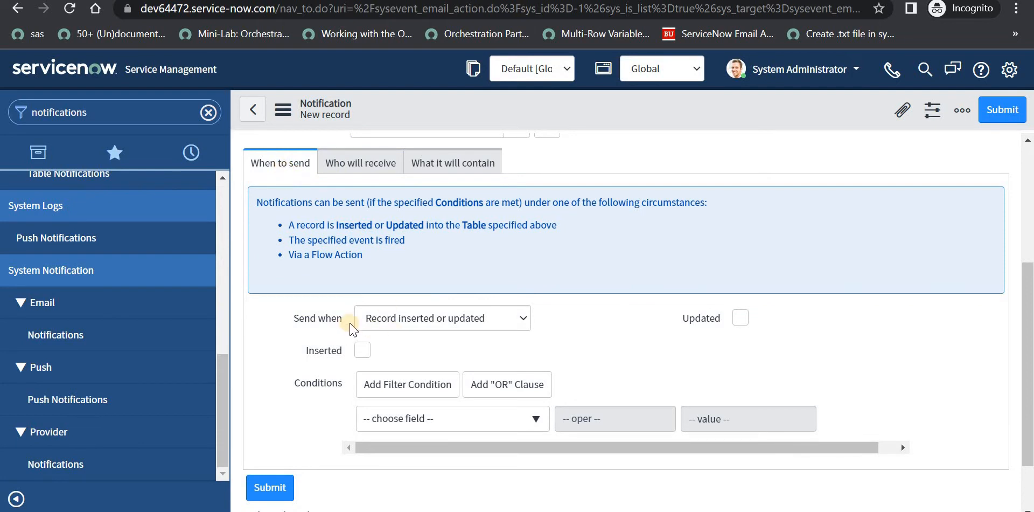
click(390, 317)
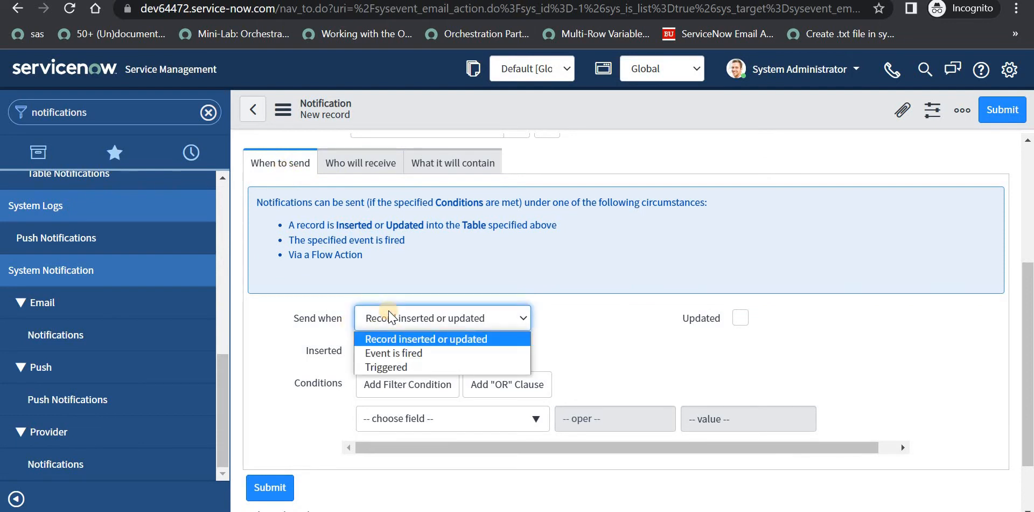
click(399, 367)
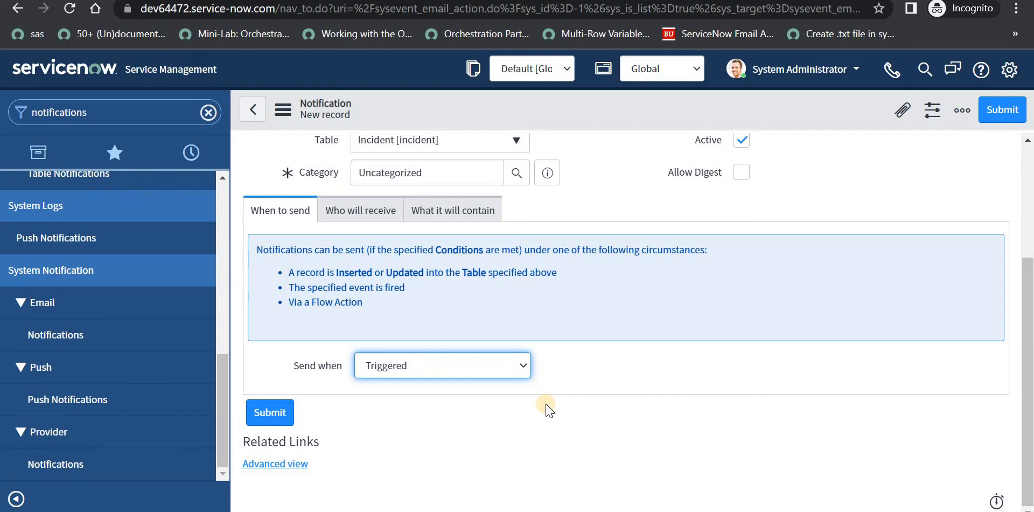
Step: Add the Assigned to field as the notification's recipient under Users/Groups in fields
click(360, 211)
click(368, 353)
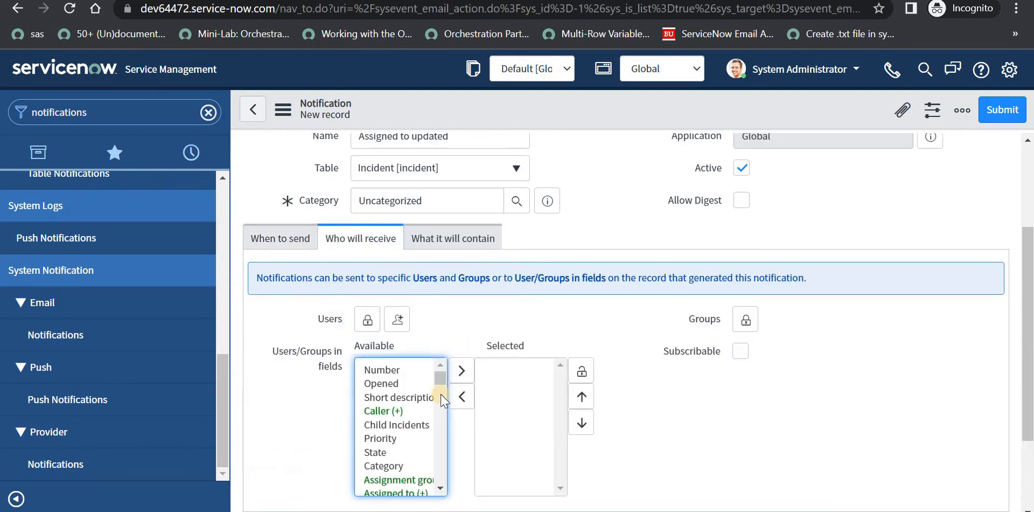
click(391, 491)
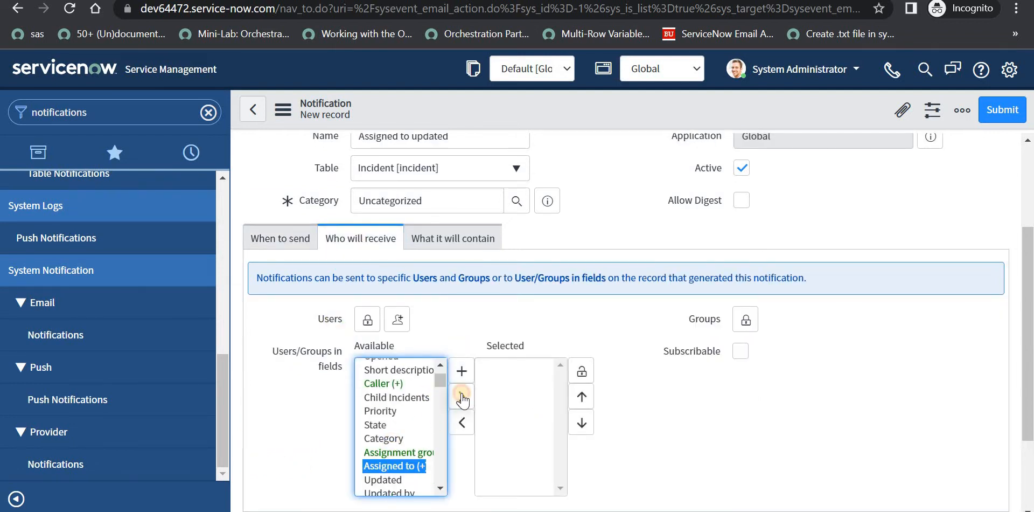
click(462, 397)
click(582, 371)
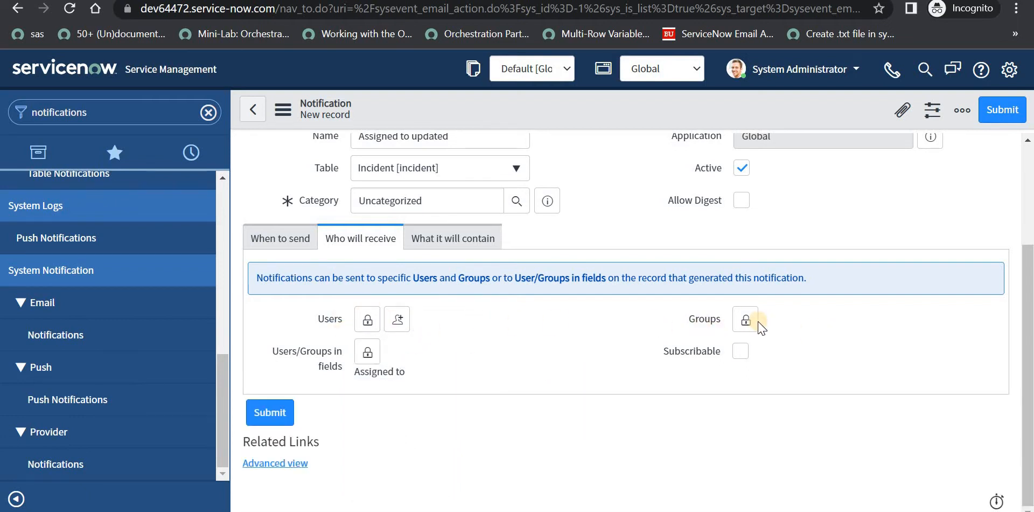
Step: Enter "Assigned To has been updated" as the subject in the notification's content settings
click(472, 243)
click(473, 350)
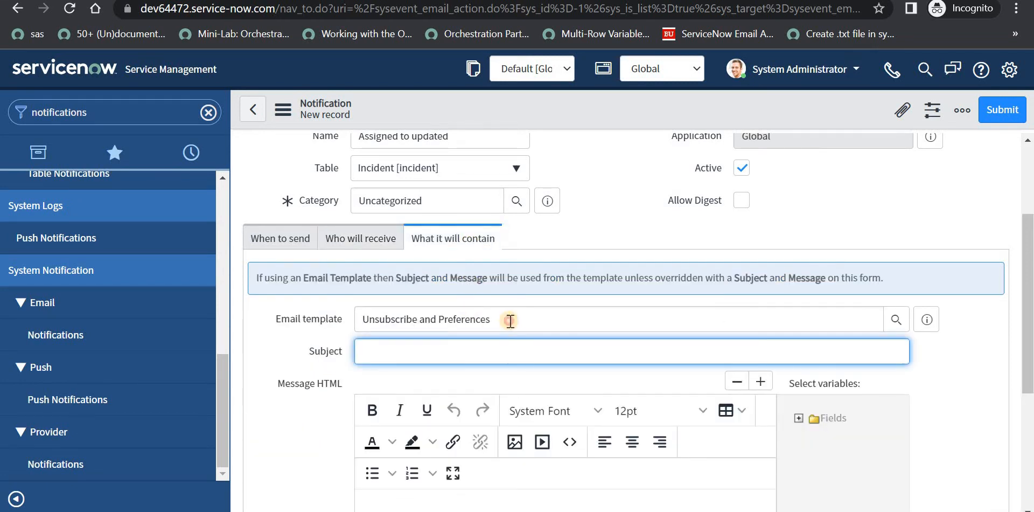
click(510, 320)
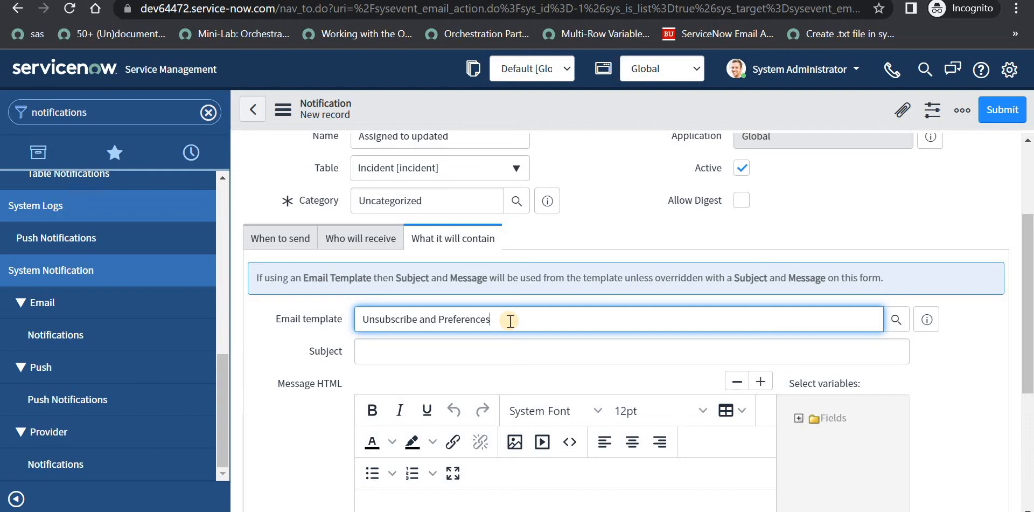
click(508, 349)
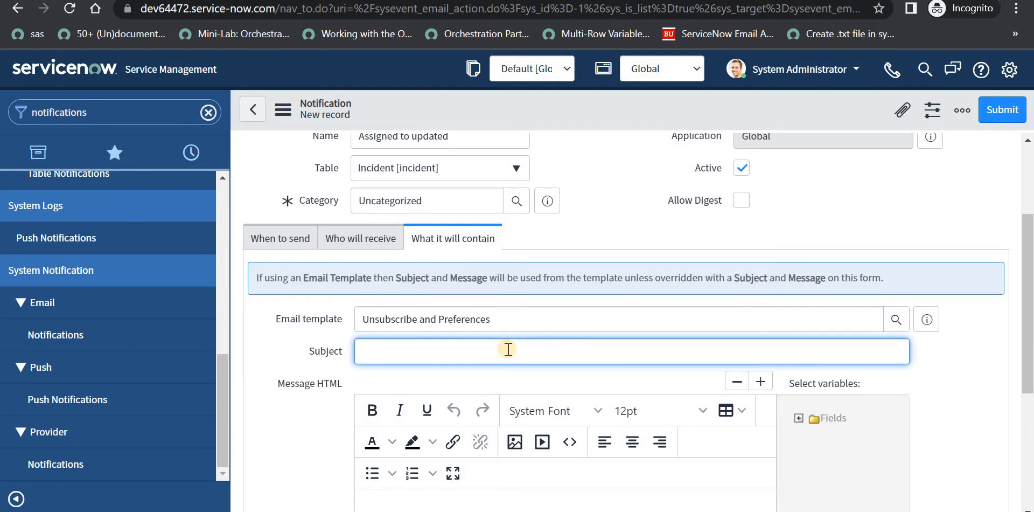
text(Assigned To has been updated)
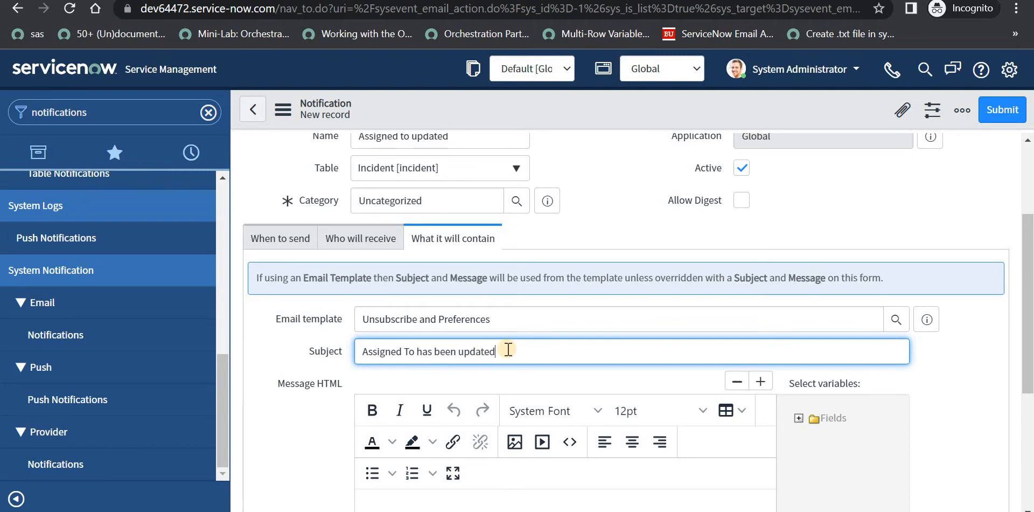
Step: Write the message greeting "Hi ${assigned_to}," using the Assigned to field variable without its label
scroll(576, 406, down, 2)
click(579, 406)
text(Hi)
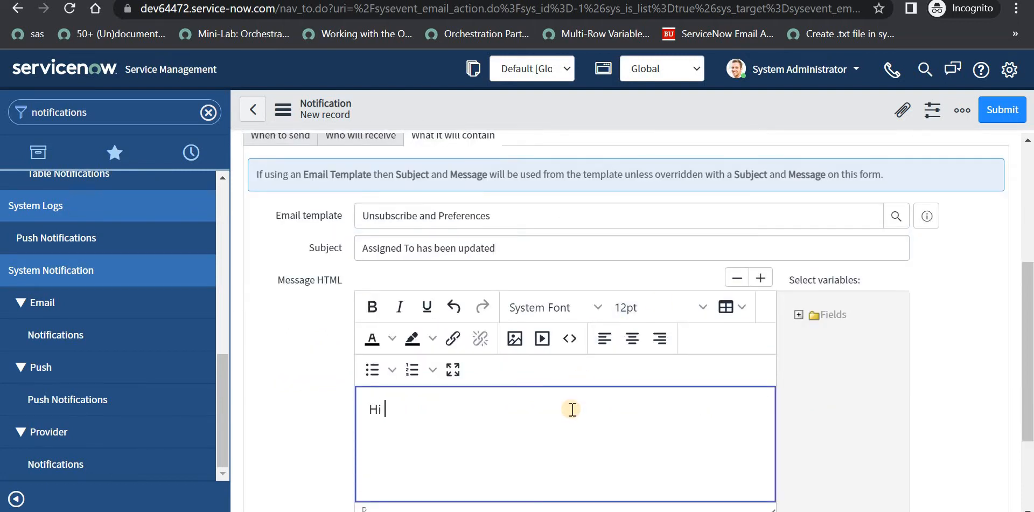
click(801, 314)
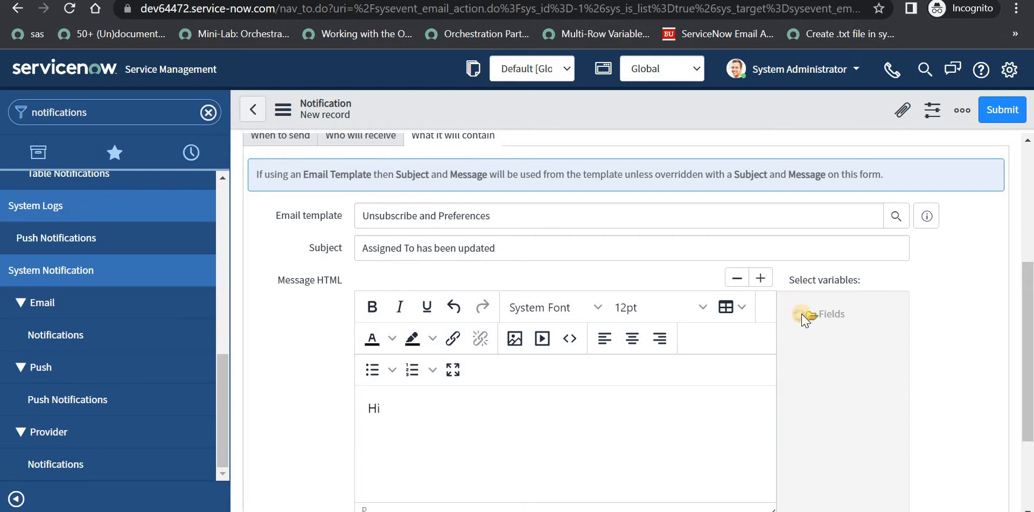
drag(902, 329, 905, 334)
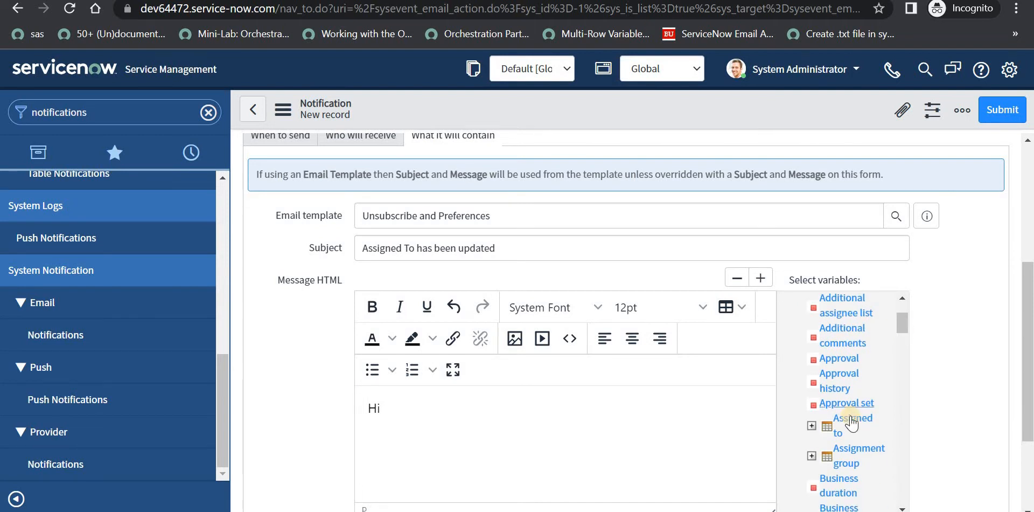
drag(386, 410, 458, 412)
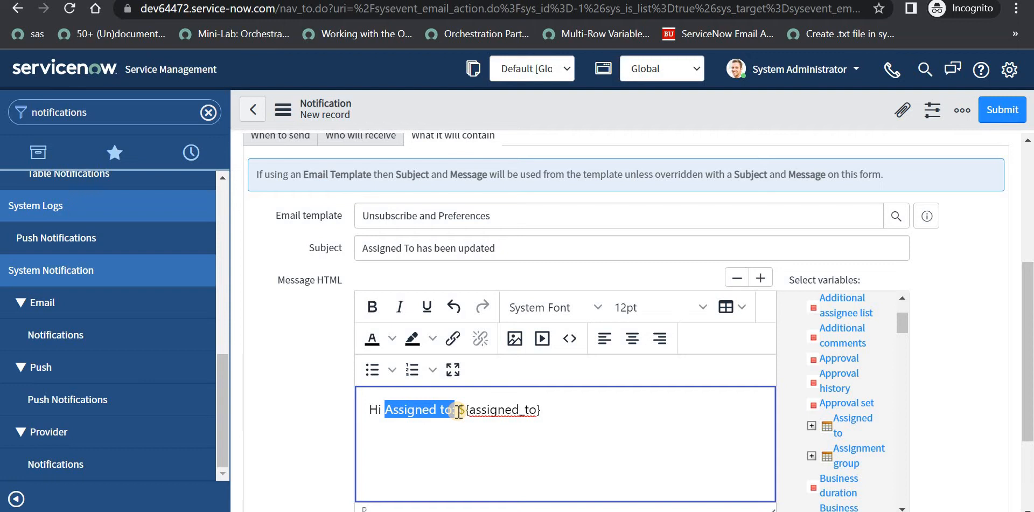
key(BackSpace)
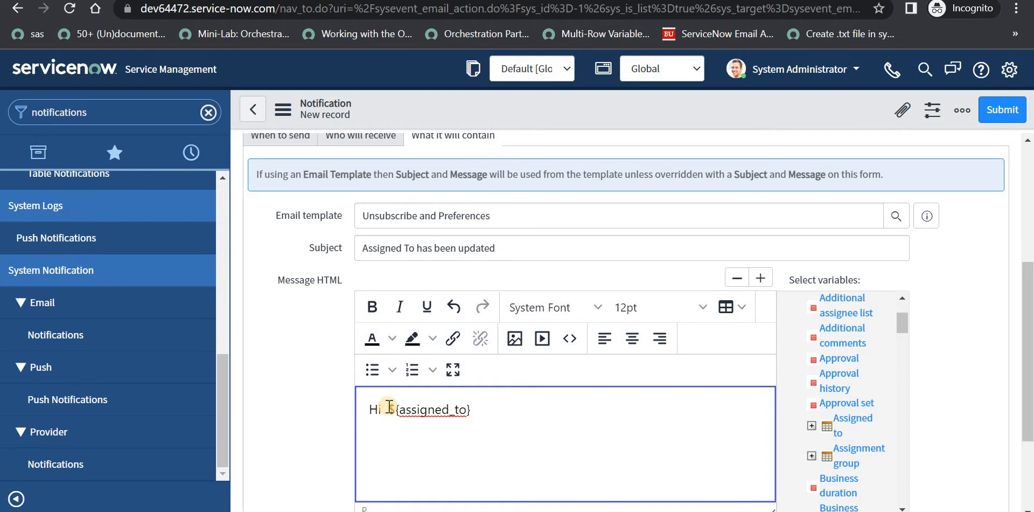
double_click(439, 409)
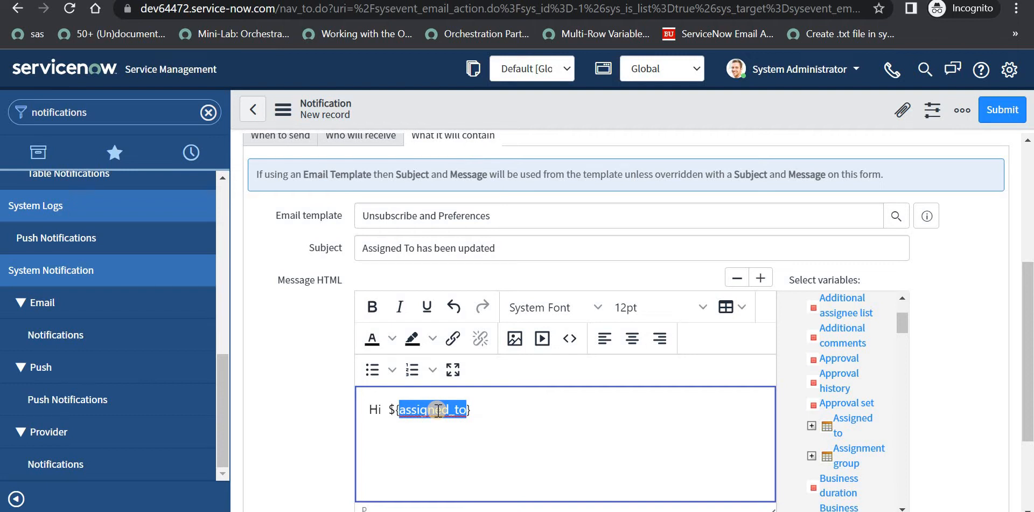
key(End)
text(,)
Step: Add the message line "Incident Number: ${number} has been assigned to you." using the Number field variable
key(Return)
text(Incident)
drag(902, 323, 902, 431)
click(843, 400)
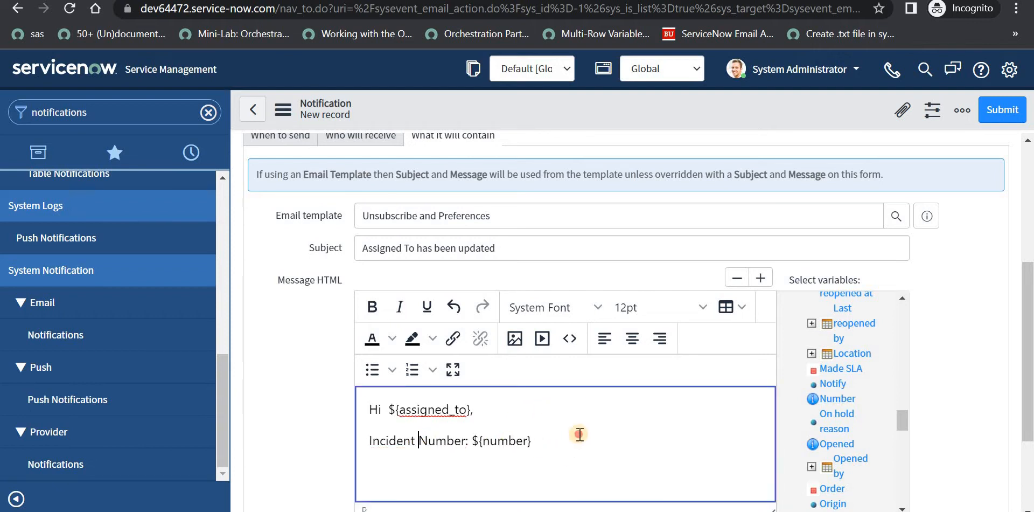
click(580, 441)
text(has been assigned to yo)
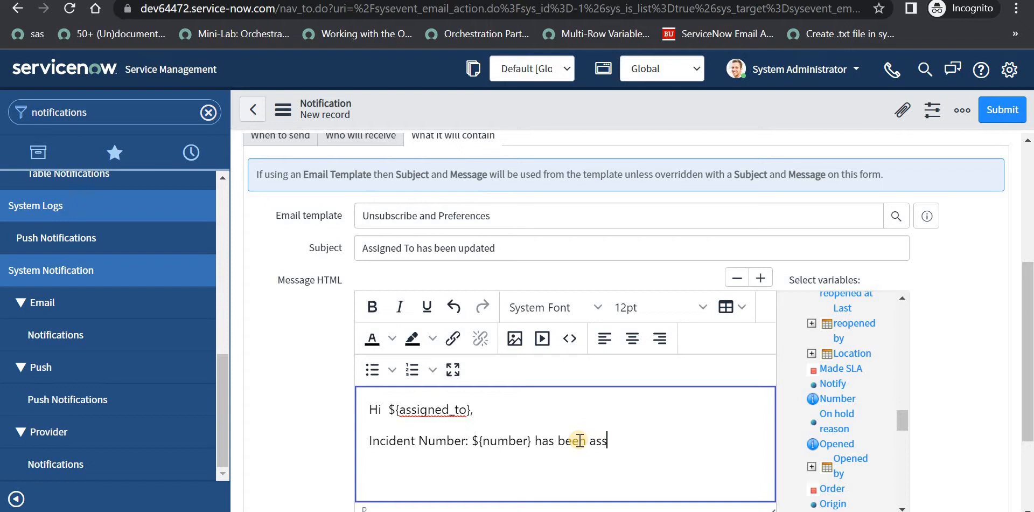
text(u)
key(BackSpace)
text(ou.)
Step: Close the message with "Thanks," and "Admin" on separate lines, and save the notification record
key(Return)
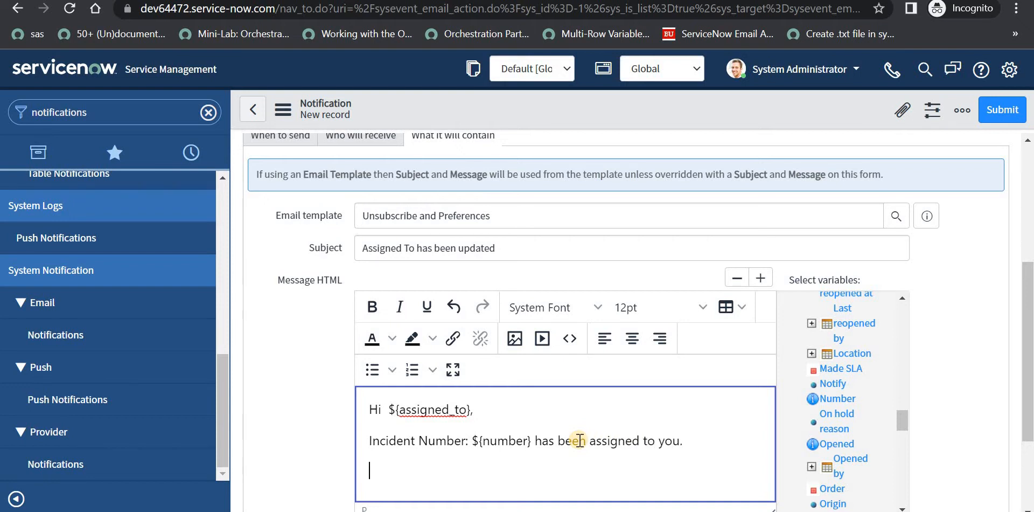
text(Thanks,)
key(Return)
text(Admin)
key(BackSpace)
text(min)
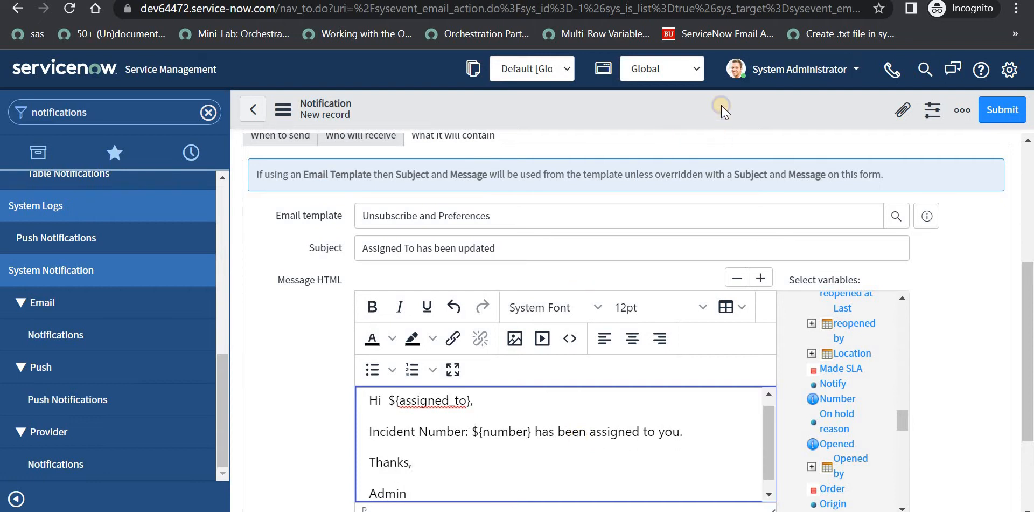
right_click(734, 115)
click(746, 118)
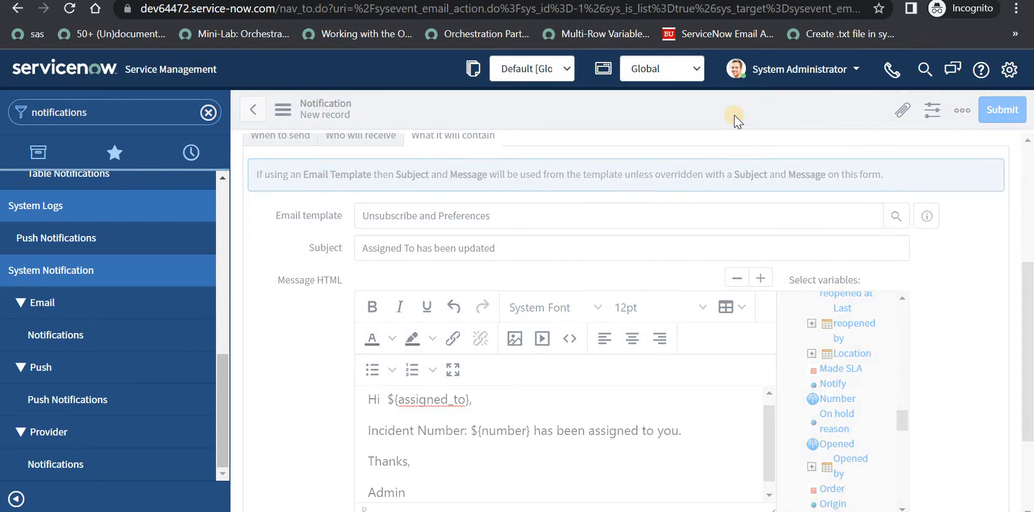
Step: Find Flow Designer in the application navigator and open it
click(139, 116)
text(flow desi)
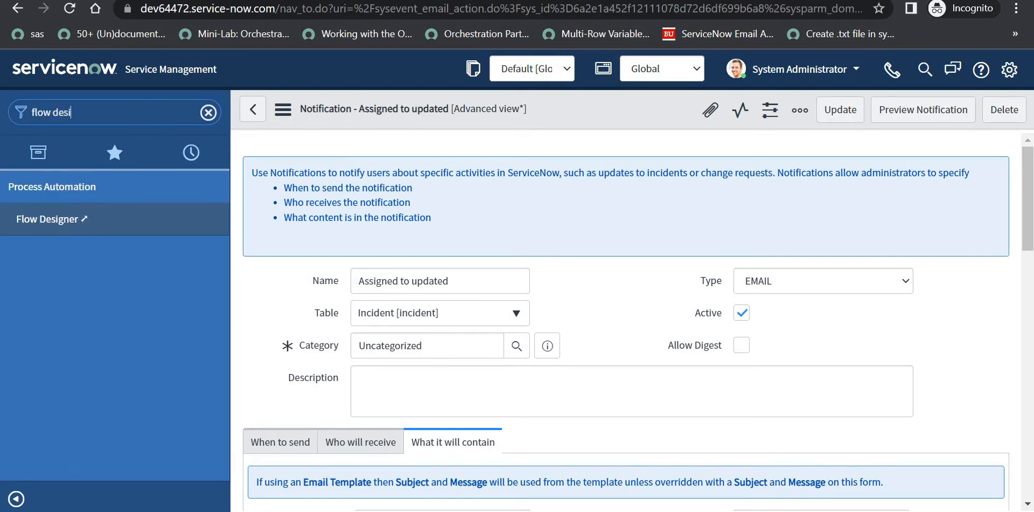
click(74, 215)
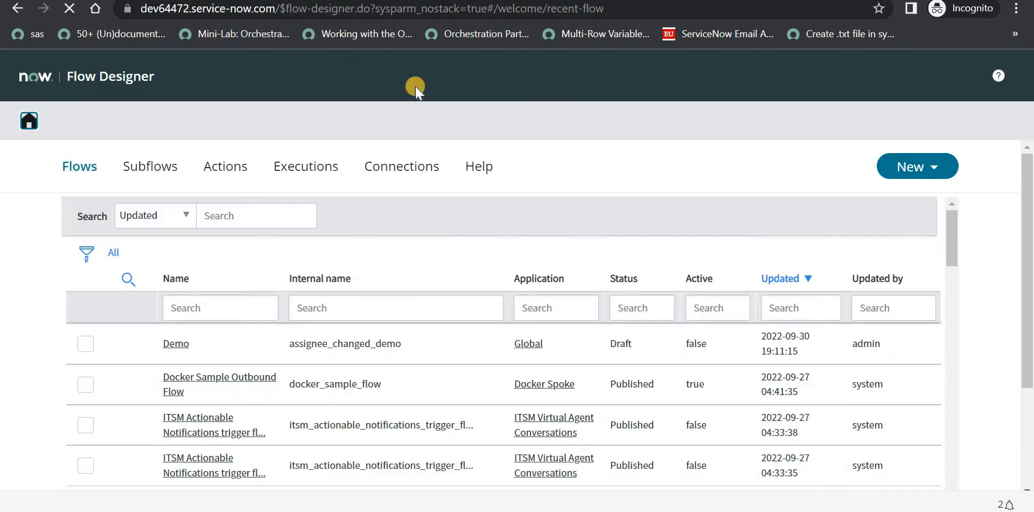
Step: Create a new flow named "Assigned To Flow" in the Global application
click(919, 168)
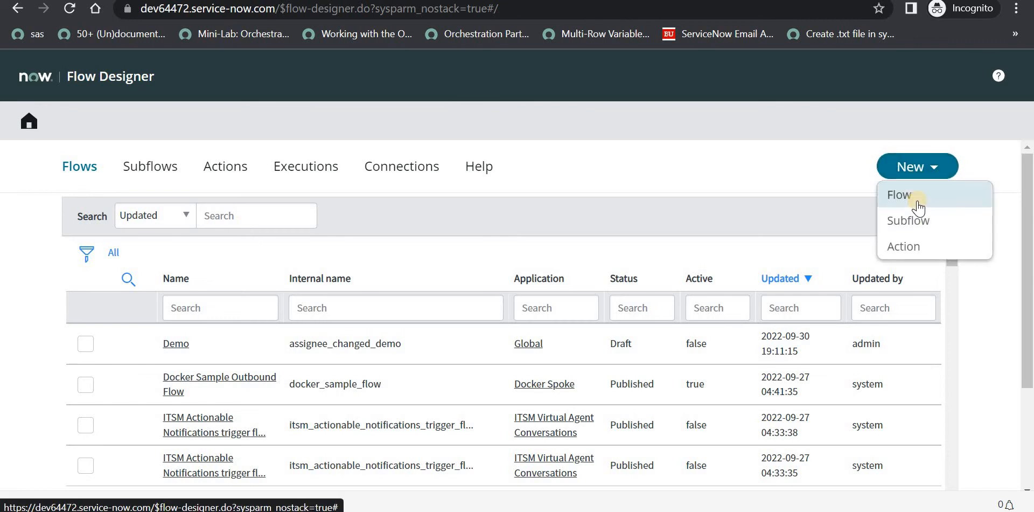
click(918, 199)
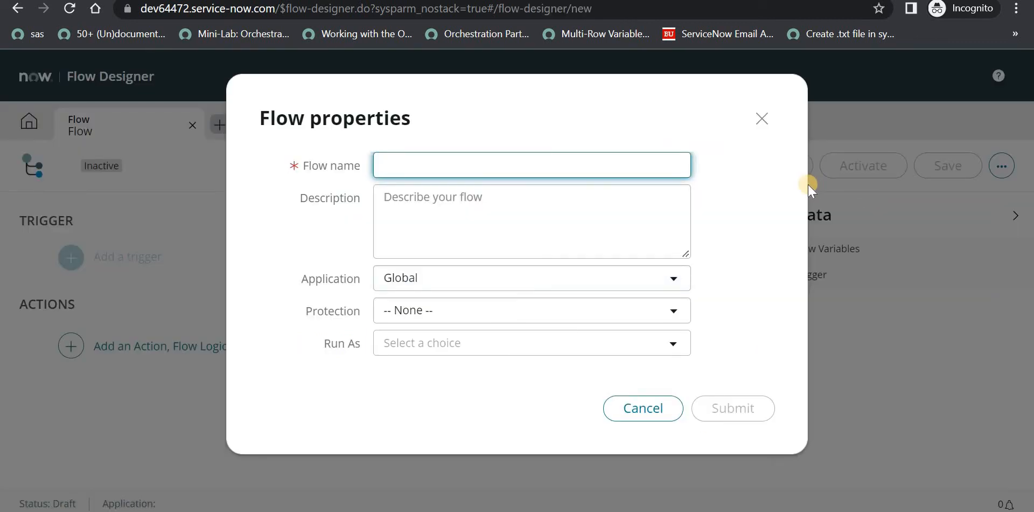
text(Assigne)
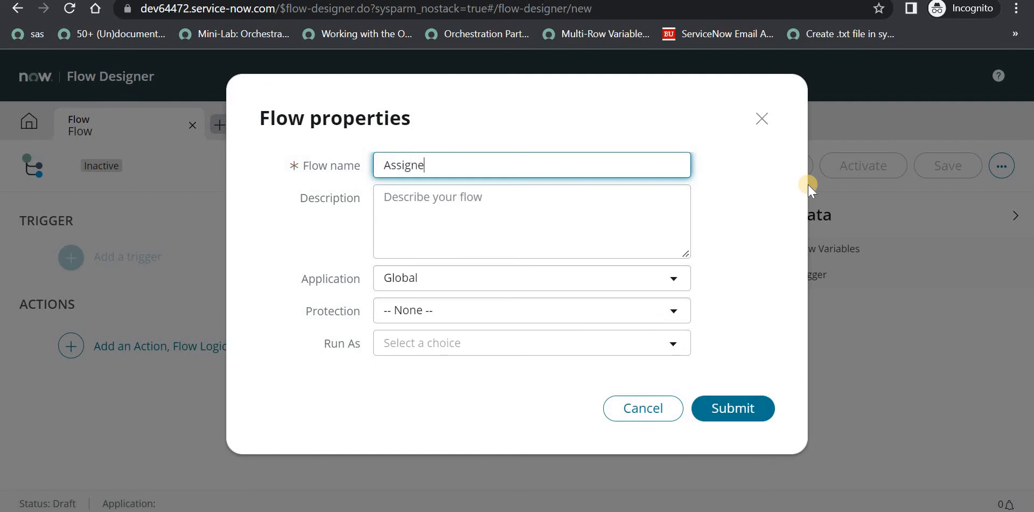
text(d To Flow)
click(755, 408)
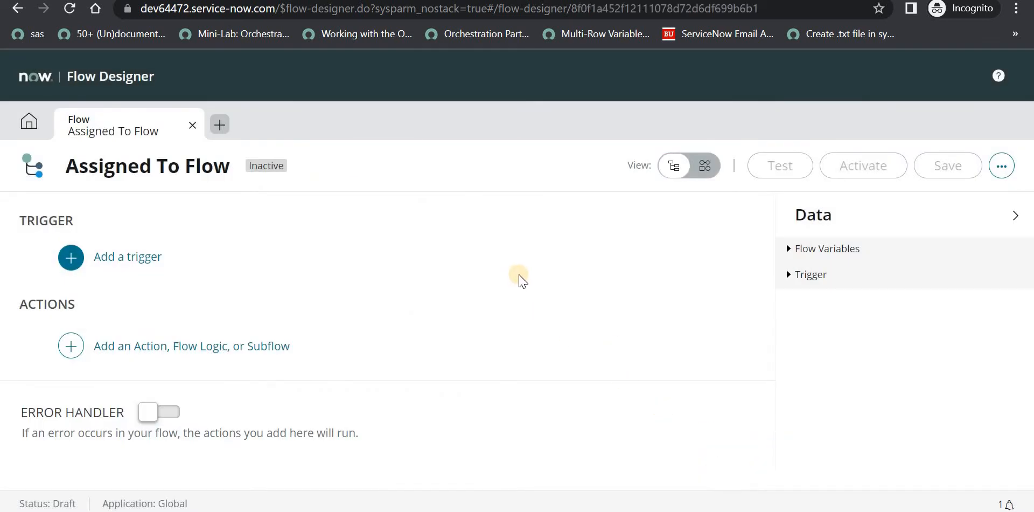
Step: Add a record Updated trigger to the flow and set its table to Incident
click(83, 259)
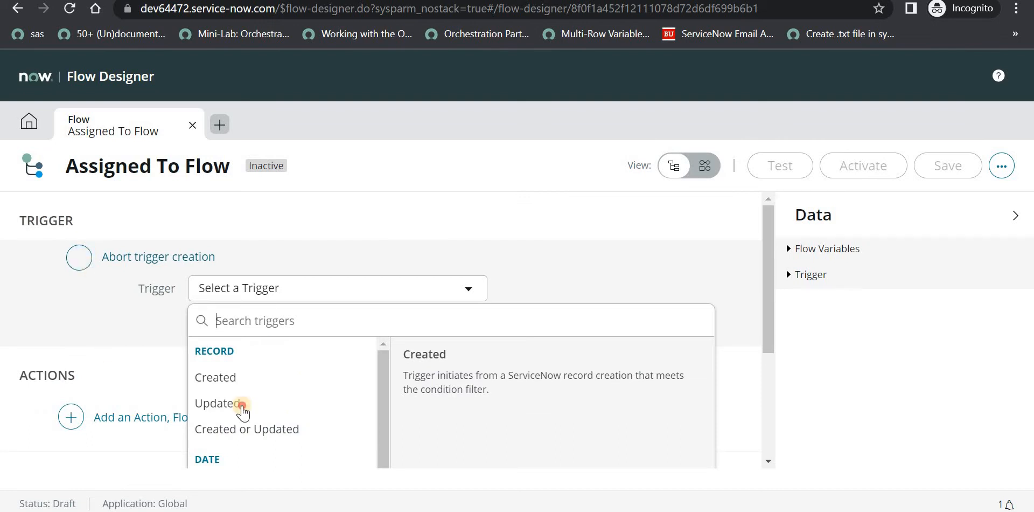
click(235, 402)
click(280, 324)
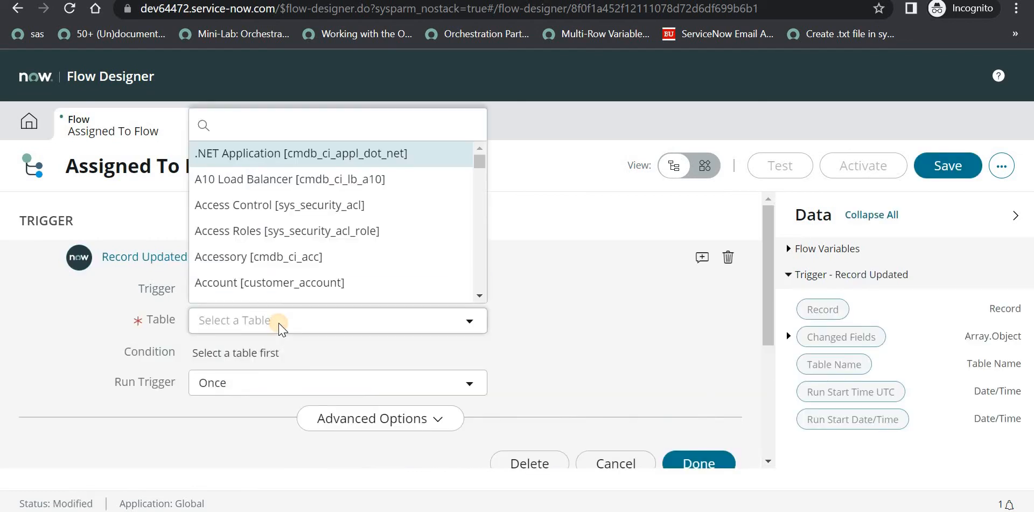
text(incident)
click(242, 236)
scroll(252, 304, down, 2)
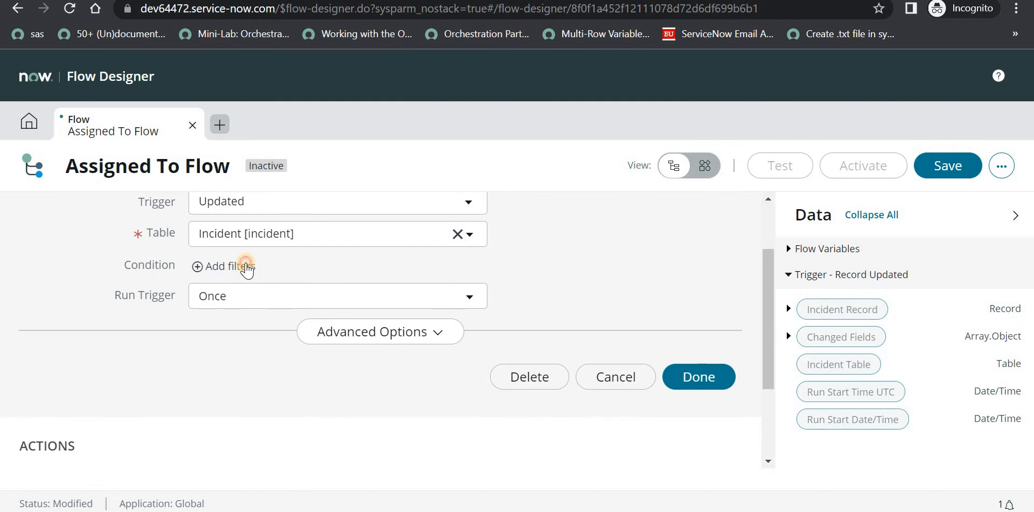
Step: Add a trigger condition requiring that the Assigned to field changes
click(250, 268)
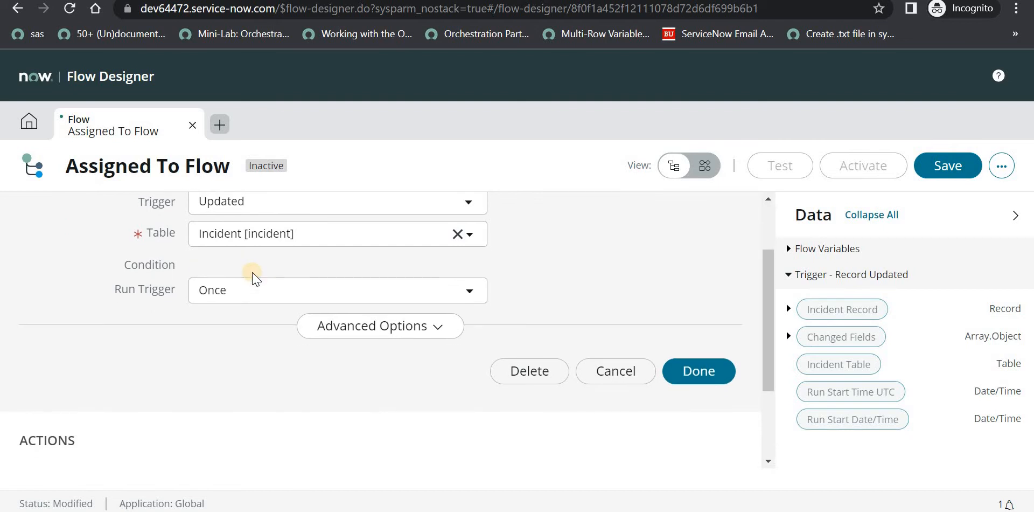
click(291, 302)
text(ass)
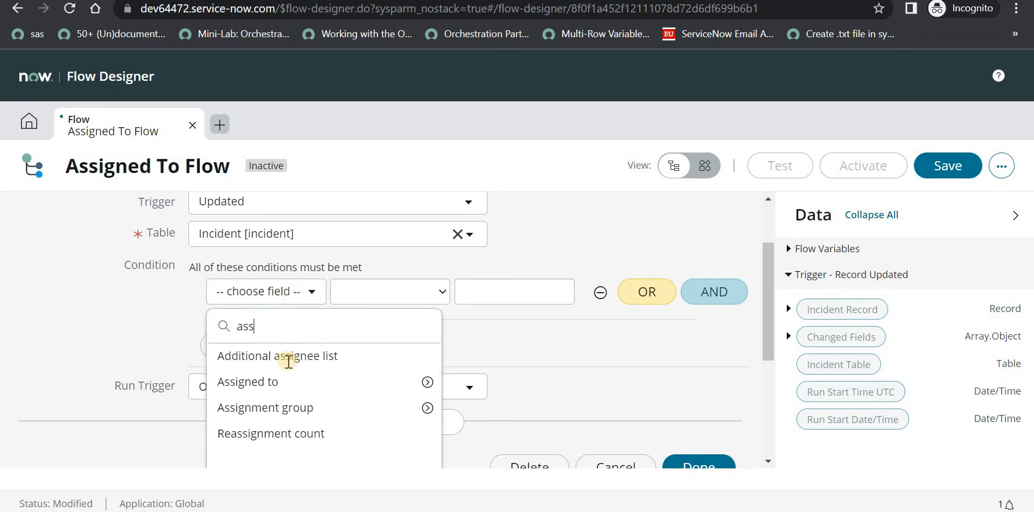
click(286, 381)
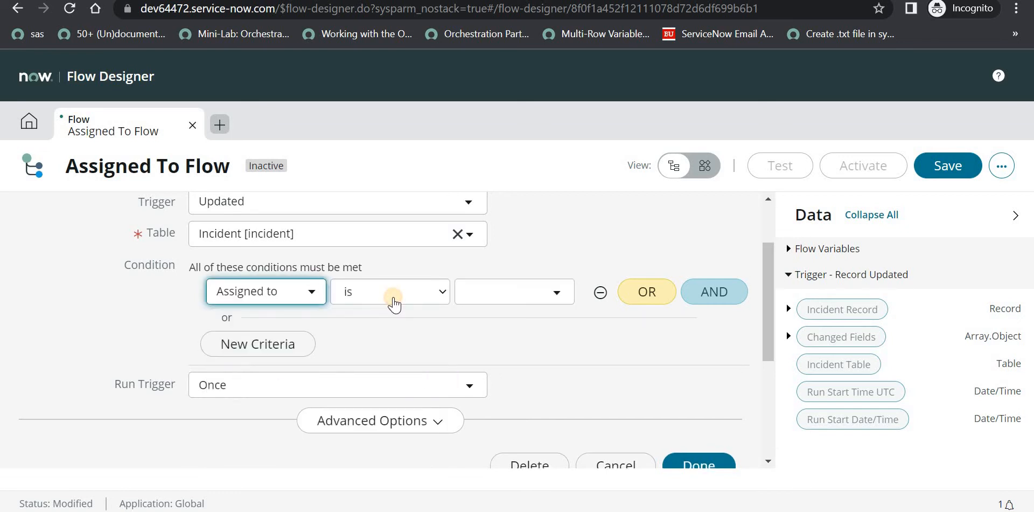
click(393, 303)
click(405, 239)
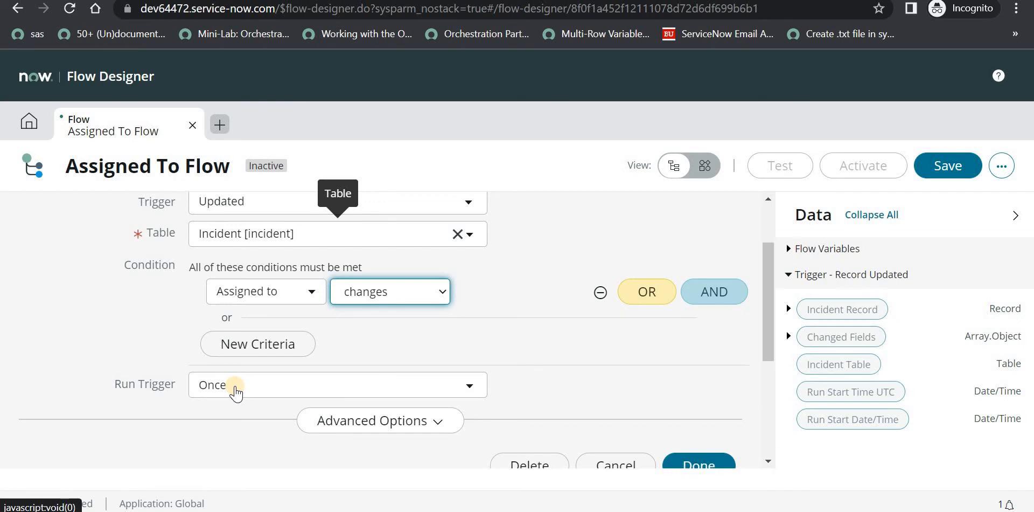
Step: Set the trigger to run for every update and finish editing the trigger
click(235, 387)
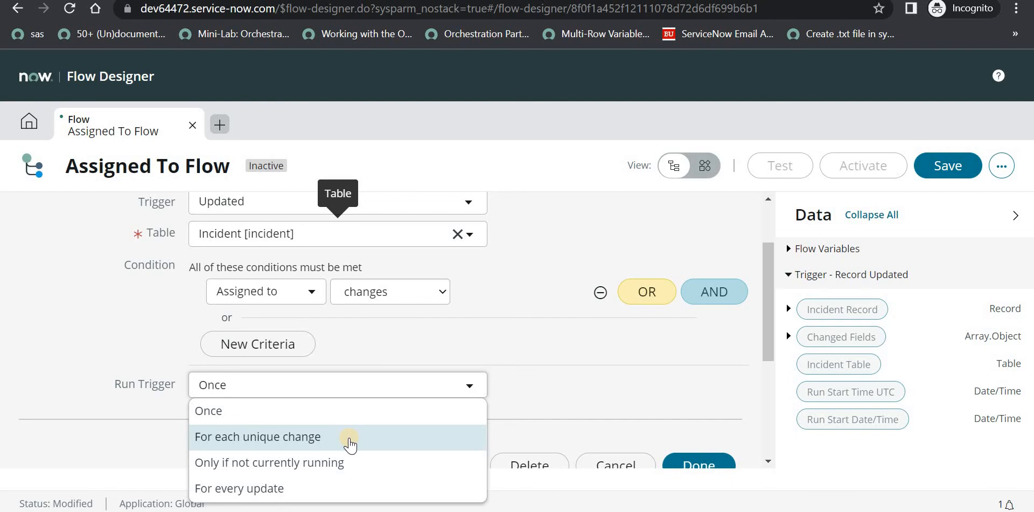
click(338, 487)
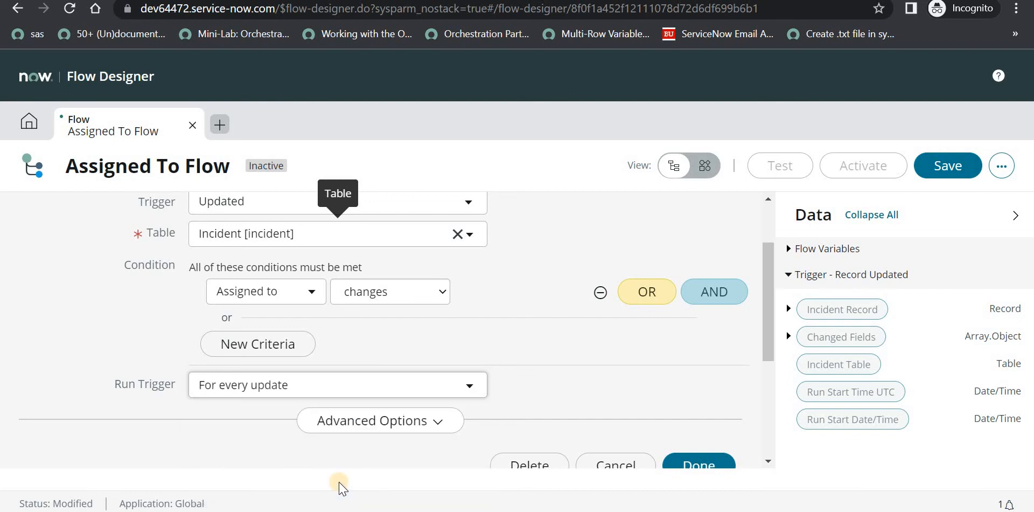
click(698, 464)
Step: Add a Send Email action to the flow and look over its recipient, subject and body fields
click(197, 353)
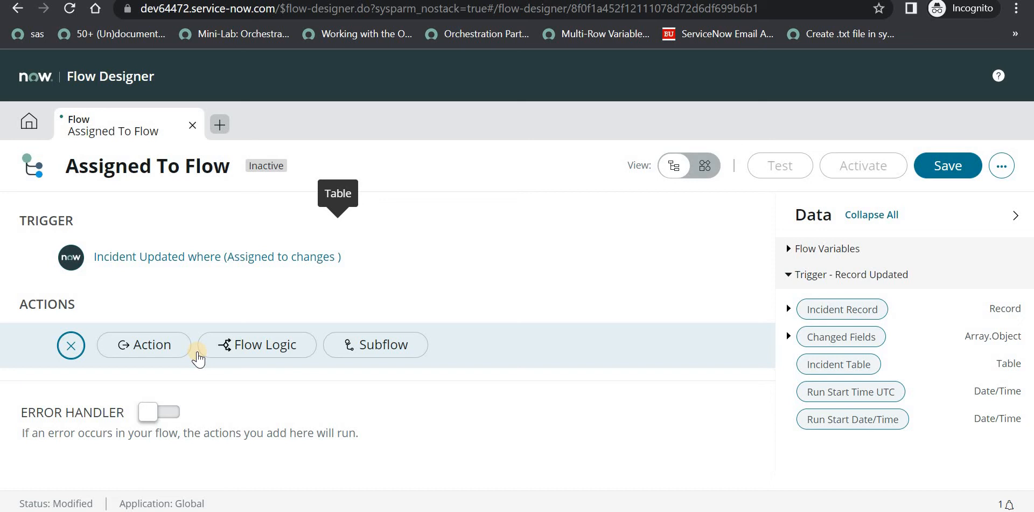
click(146, 342)
drag(769, 289, 761, 330)
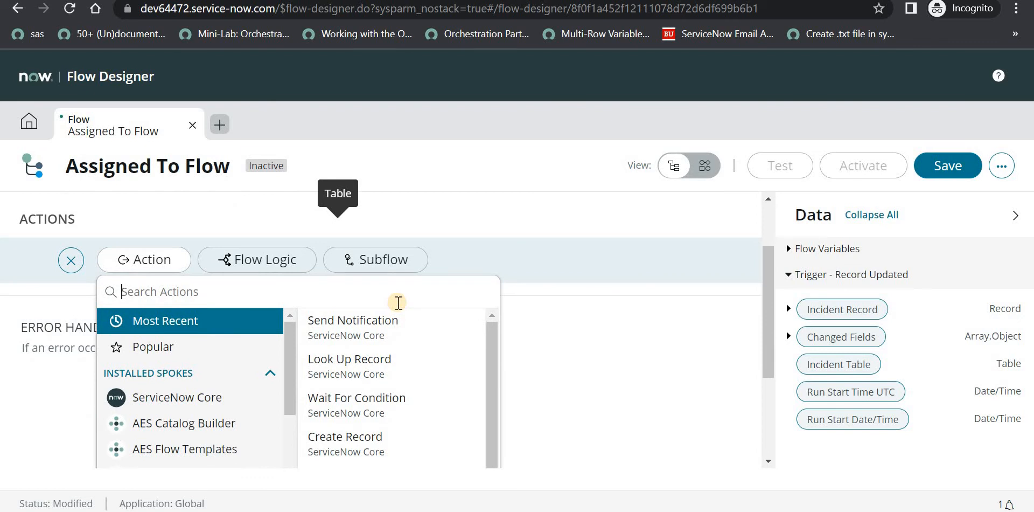
text(send email)
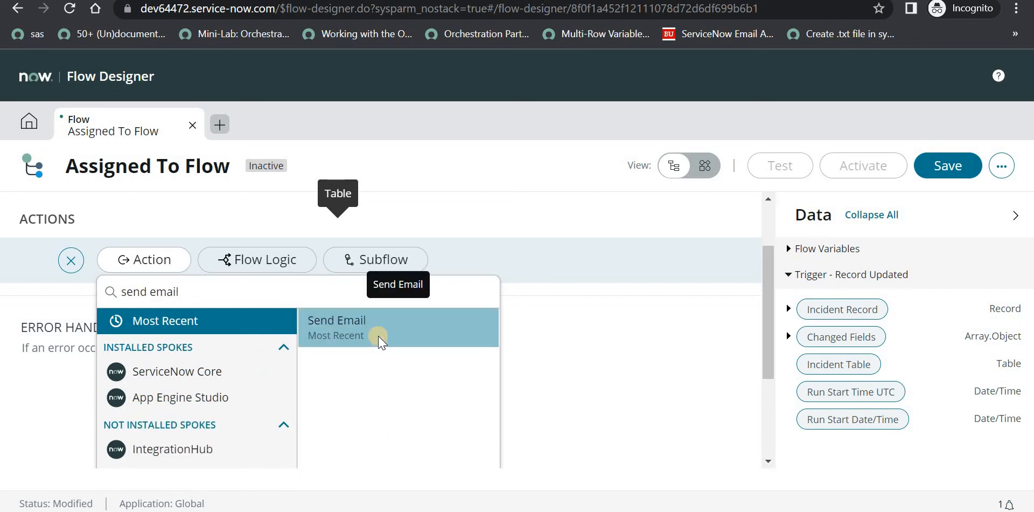
click(379, 338)
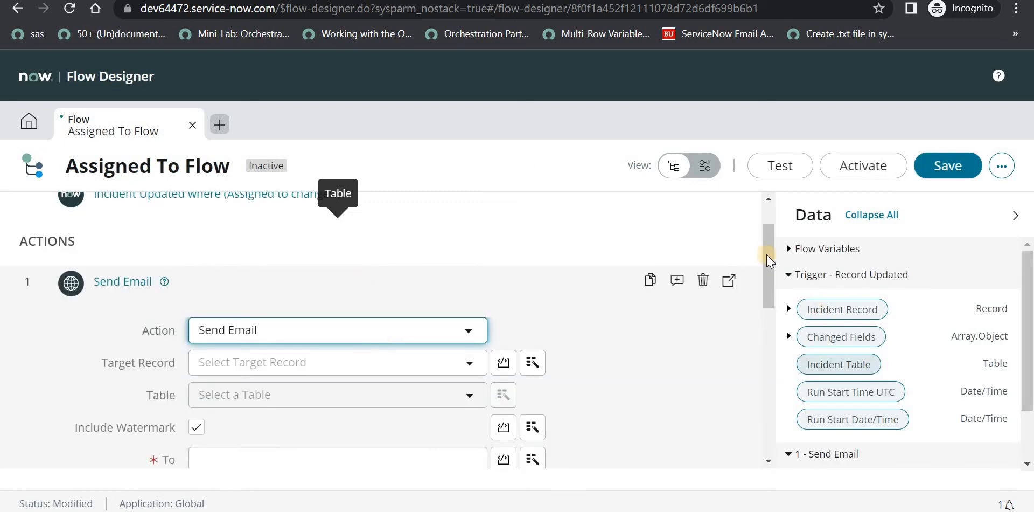
drag(764, 300, 394, 376)
click(394, 376)
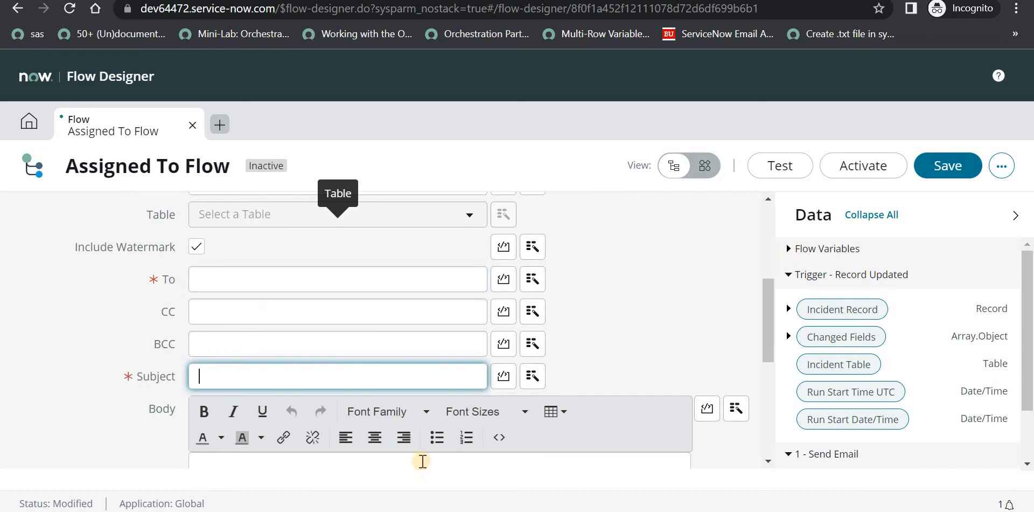
click(466, 461)
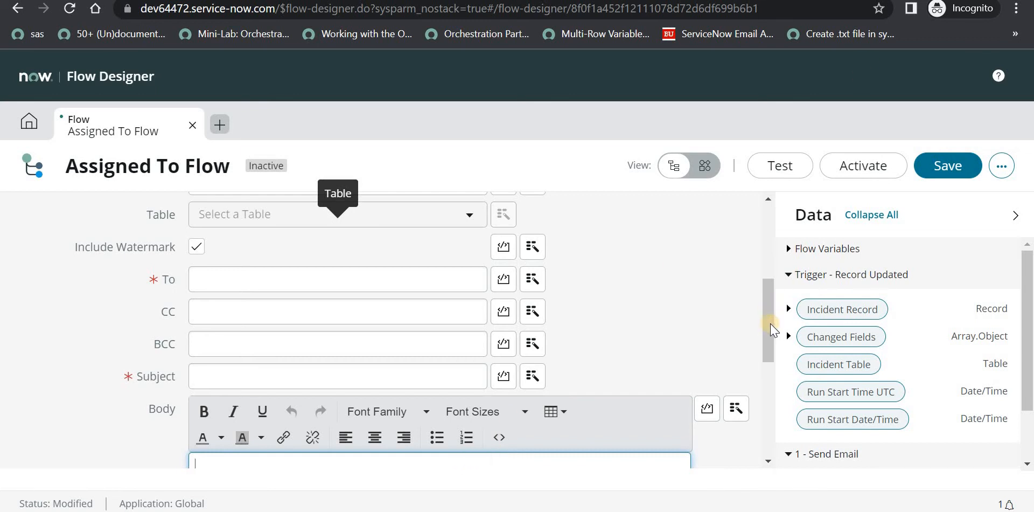
Step: Delete the Send Email action from the flow
drag(766, 317, 765, 247)
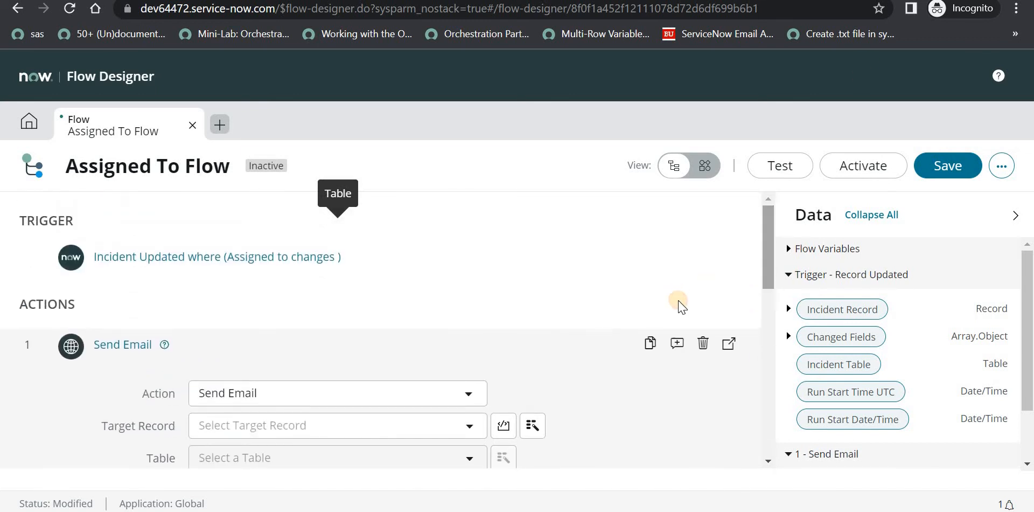
click(703, 341)
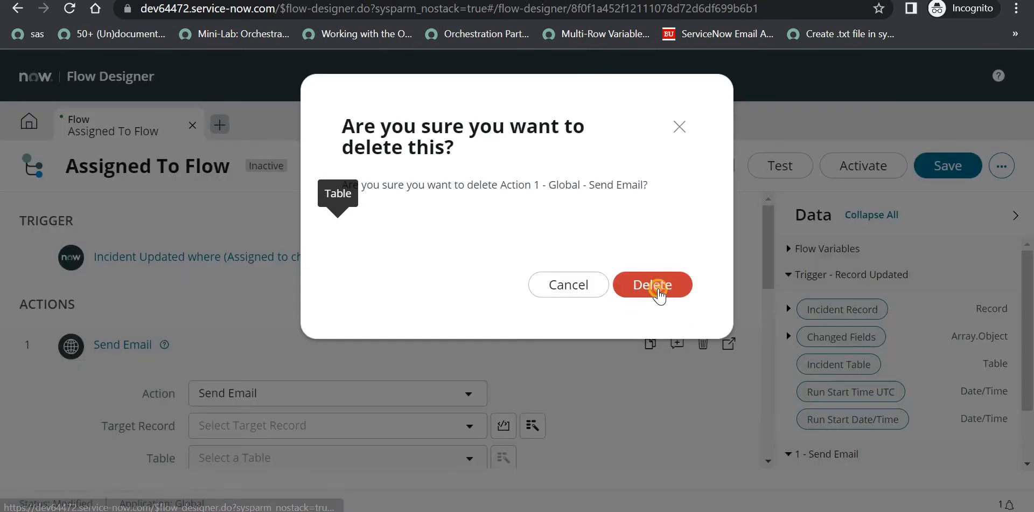
click(705, 289)
Step: Find the Send Notification action and add it as the flow's first action
click(240, 340)
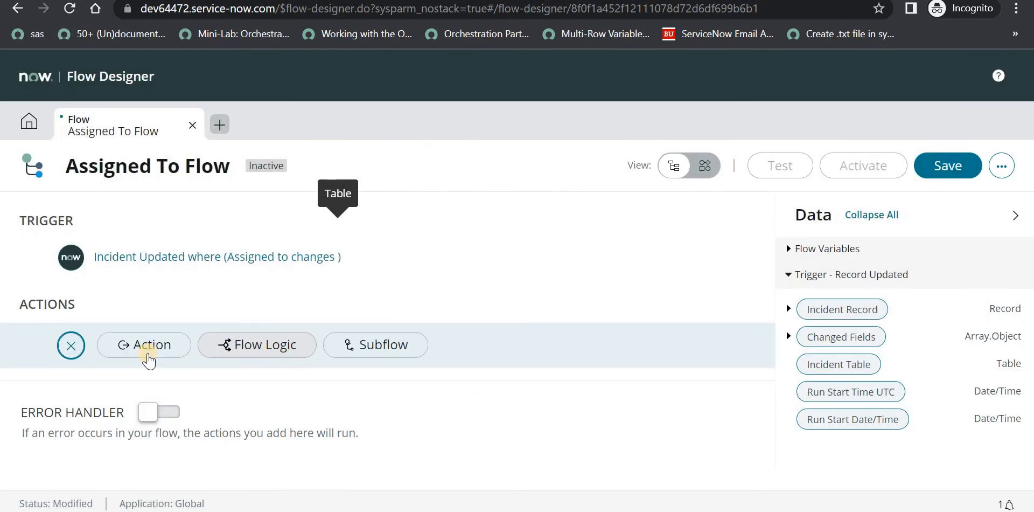
click(153, 355)
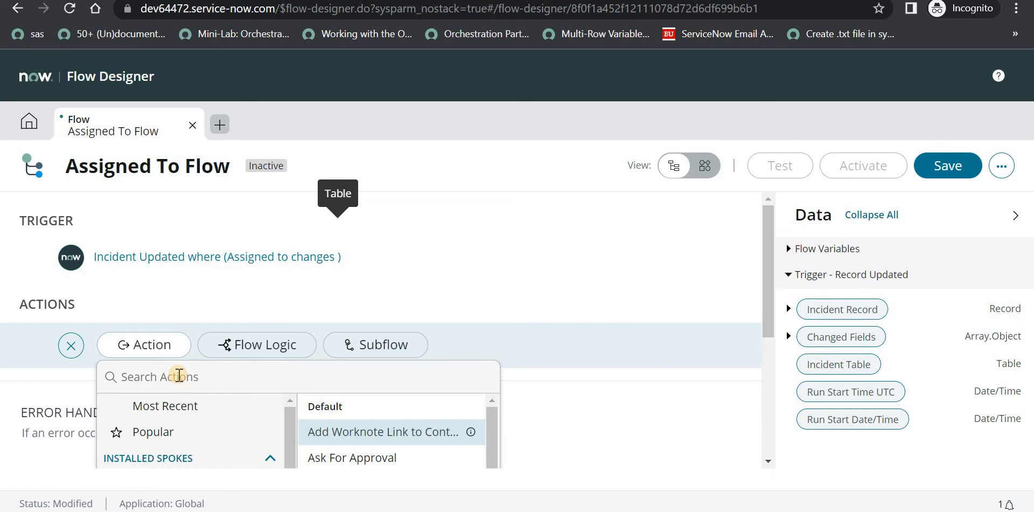
click(179, 376)
text(send not)
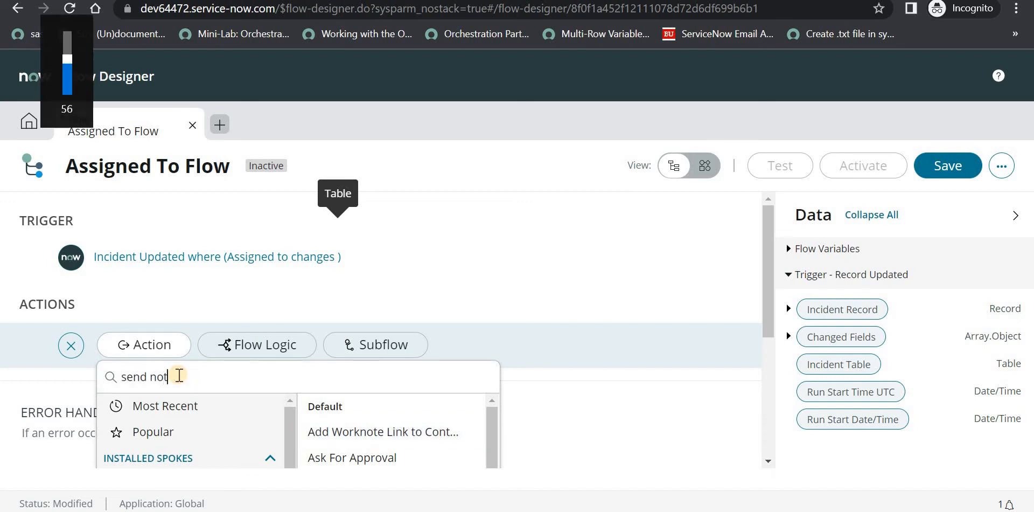
text(ificat)
click(344, 407)
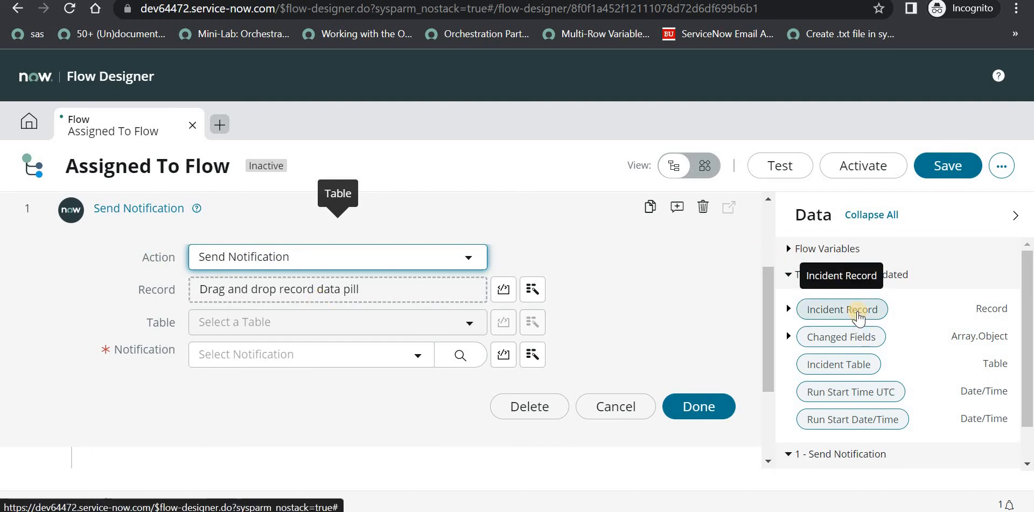
Step: Configure Send Notification with the trigger's Incident Record and the "Assigned to updated" notification, and finish the action
drag(857, 317, 351, 289)
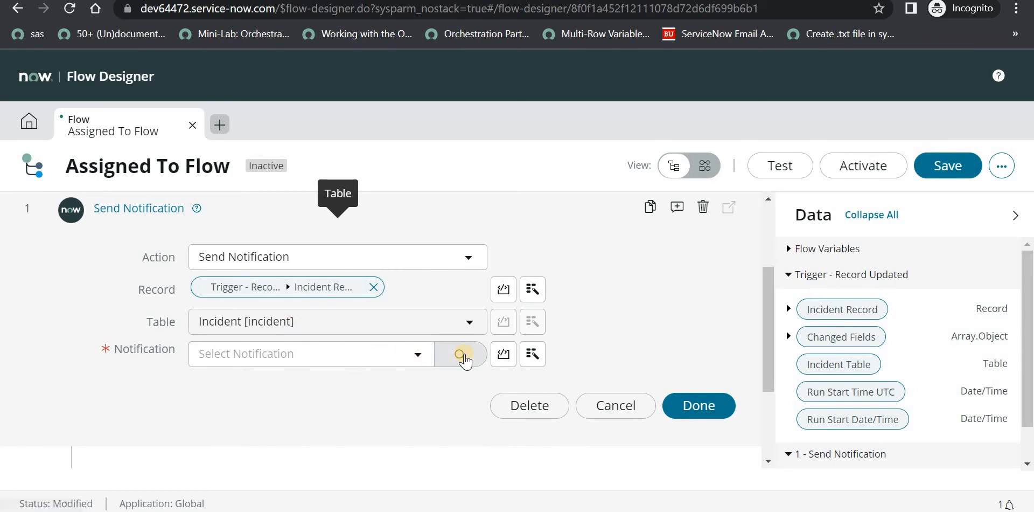
click(464, 358)
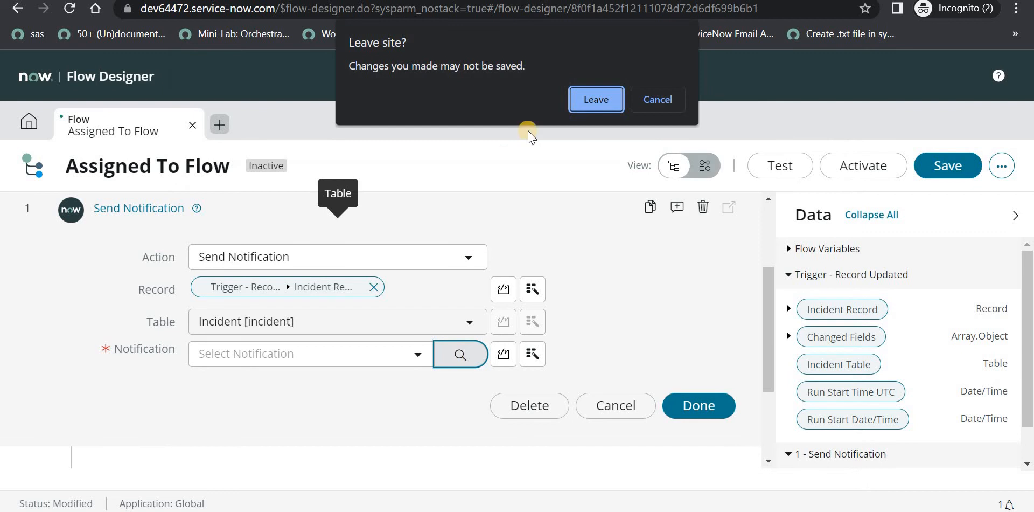
click(658, 102)
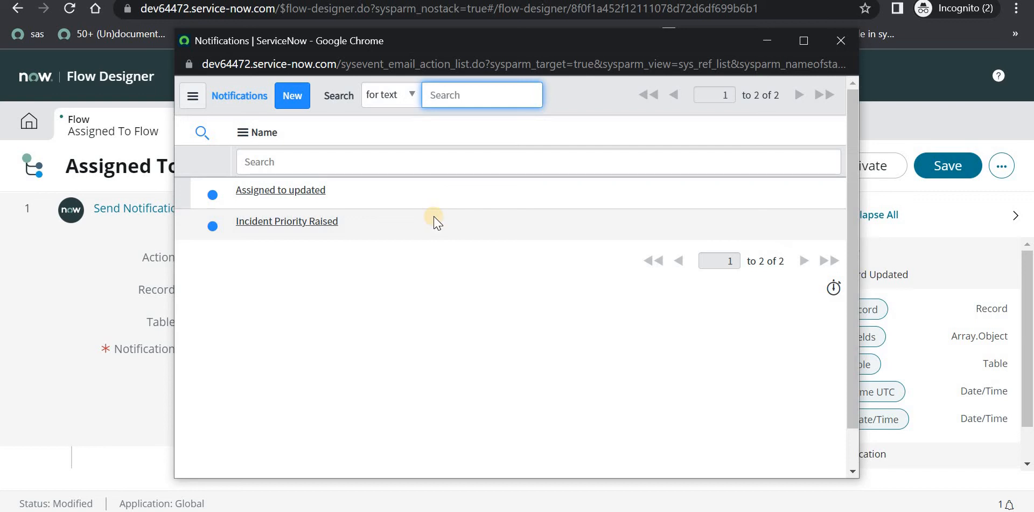
click(285, 191)
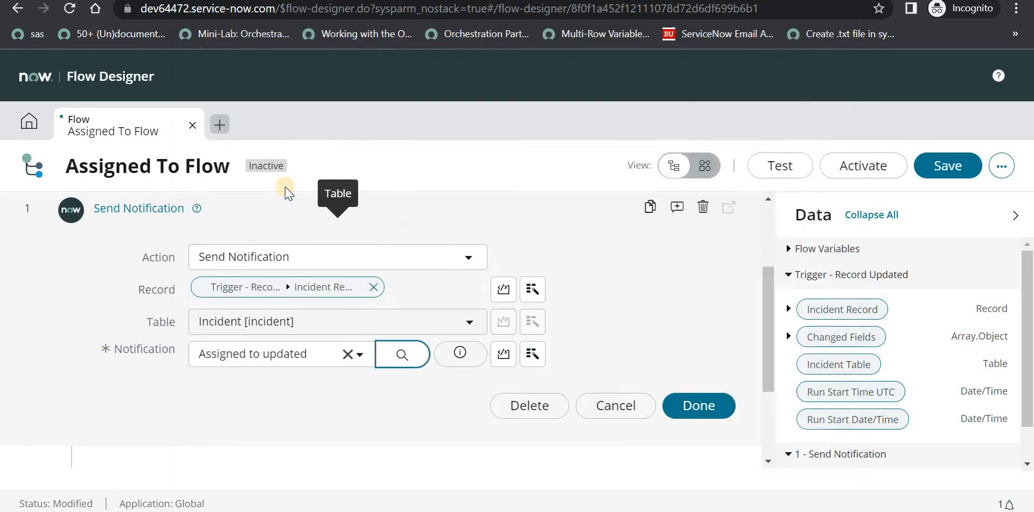
click(699, 405)
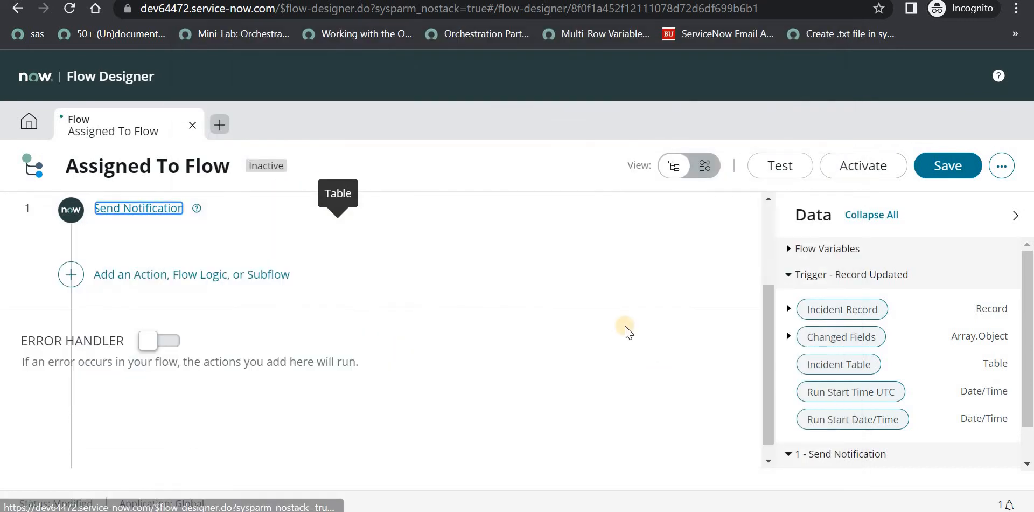
Step: Save and activate the Assigned To Flow
click(937, 173)
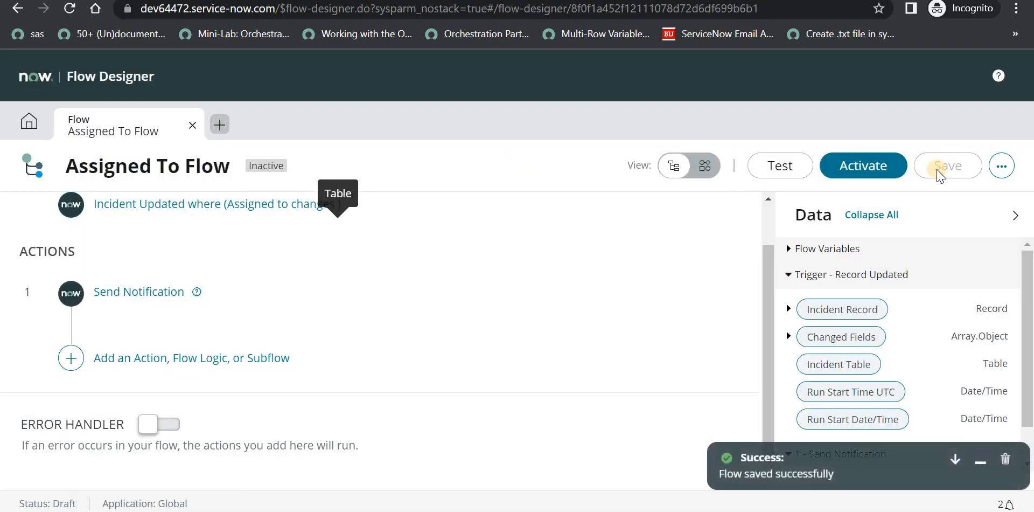
click(895, 173)
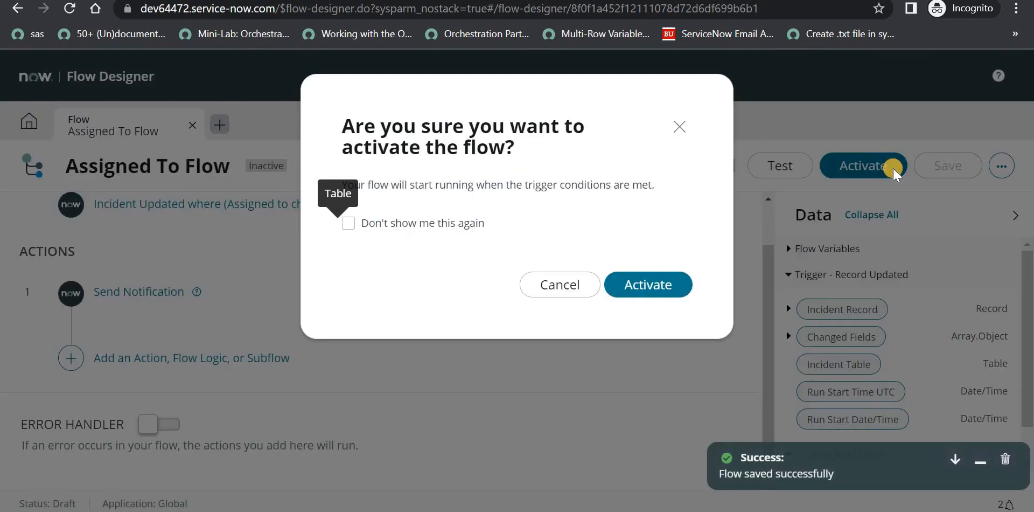
click(682, 288)
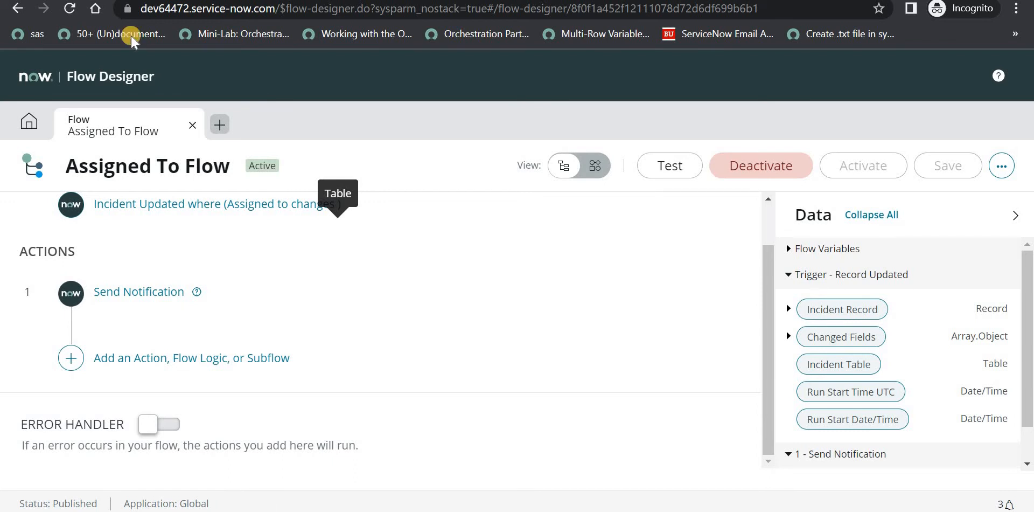
Step: Switch back to the Service Management page, list all incidents and open the one described as "This is a notification demo"
click(161, 0)
triple_click(121, 109)
text(incident.LIST)
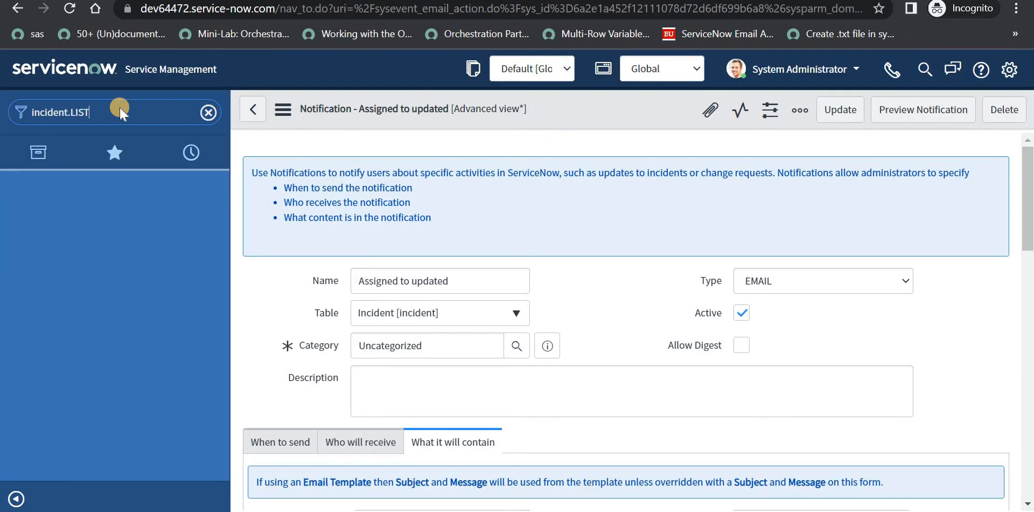
key(Return)
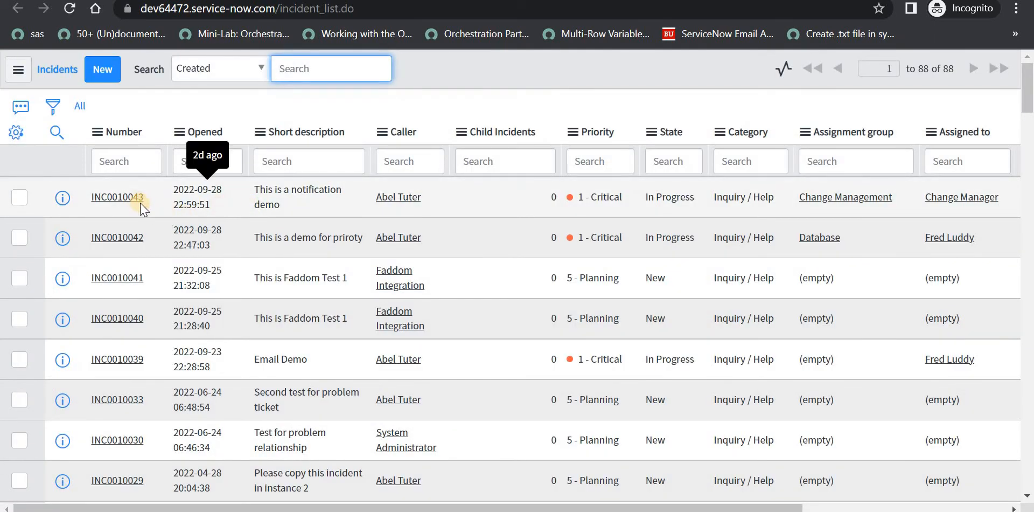
click(136, 200)
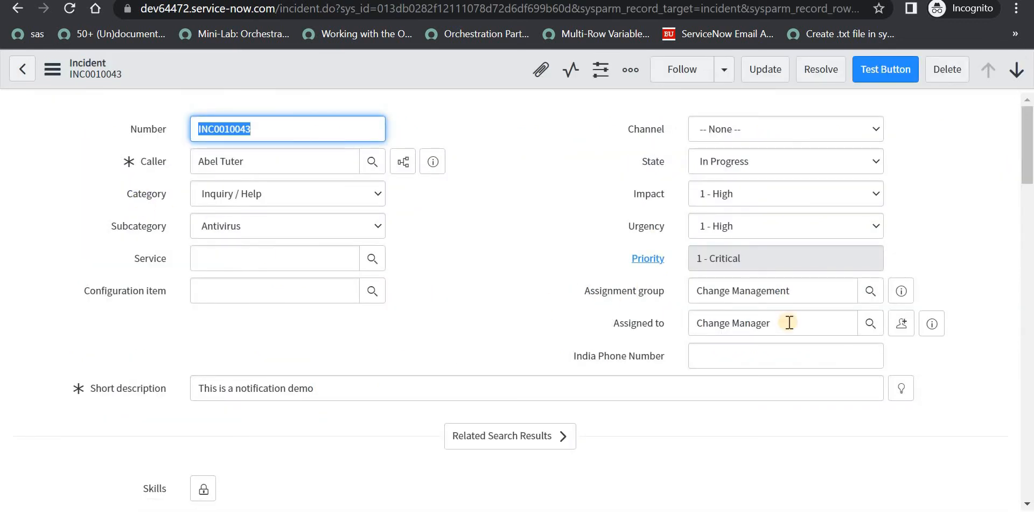
Step: Reassign the incident to the Database group and the recently selected assignee matching the search, and save the record
click(633, 285)
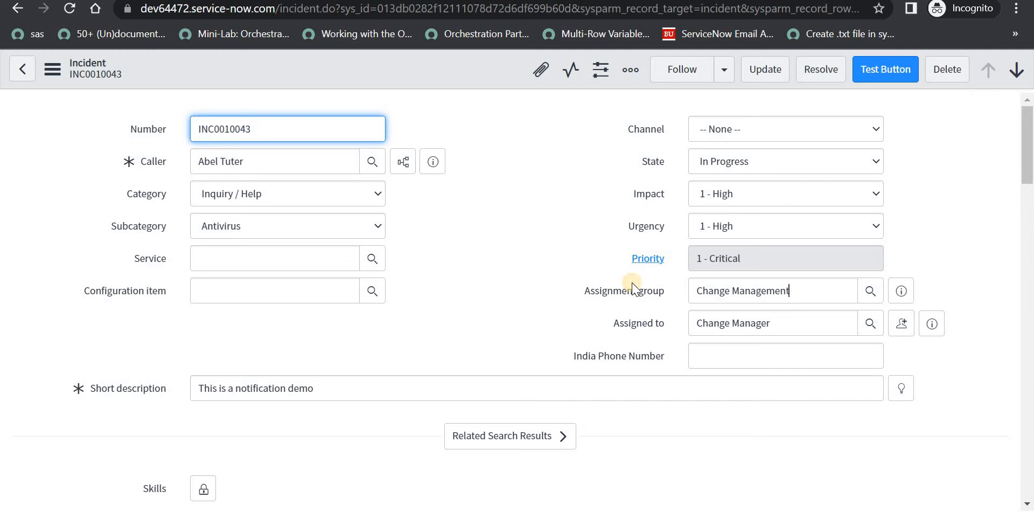
click(633, 290)
text(data)
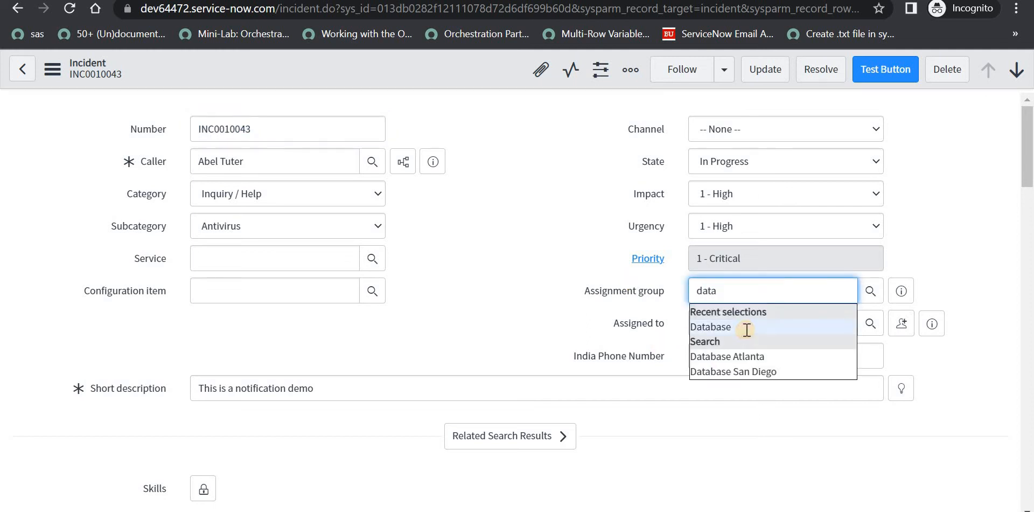
click(746, 328)
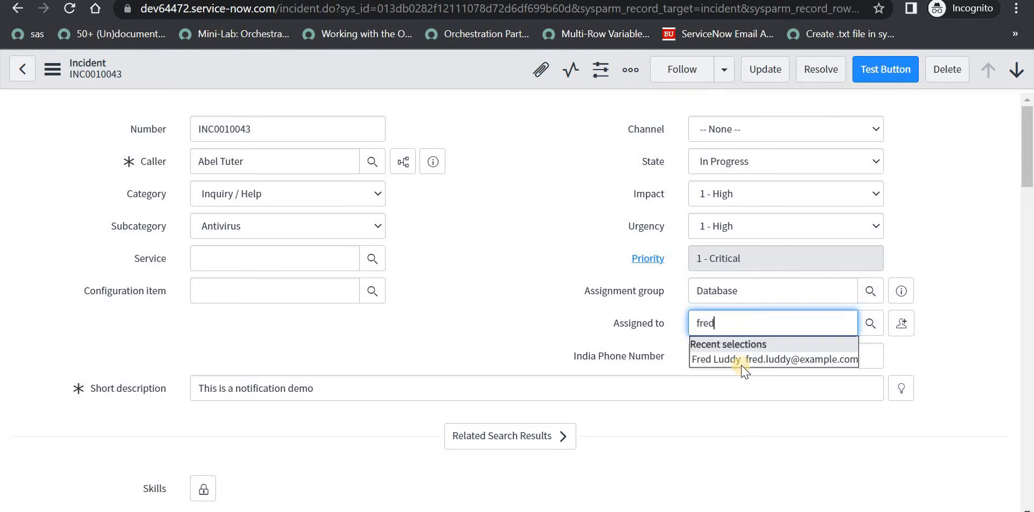
click(743, 361)
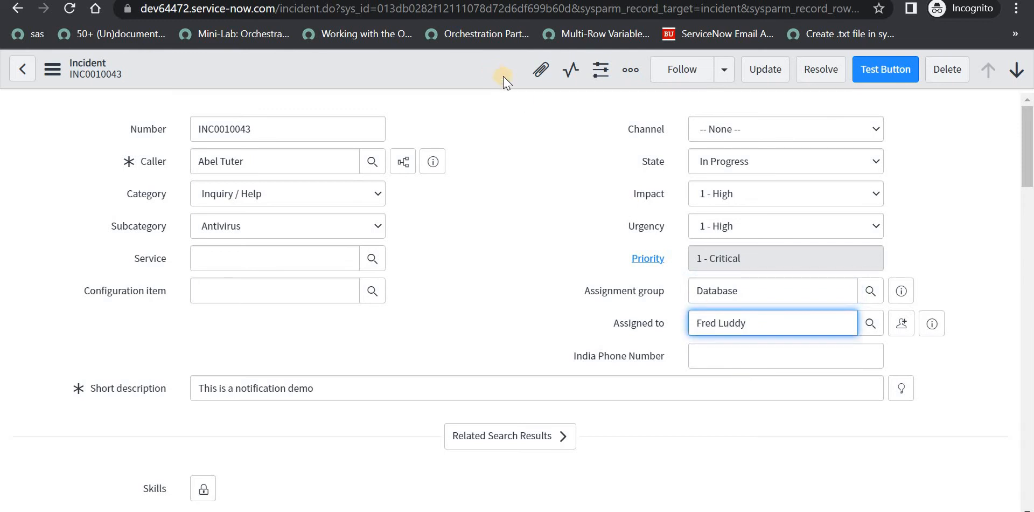
right_click(494, 70)
click(517, 81)
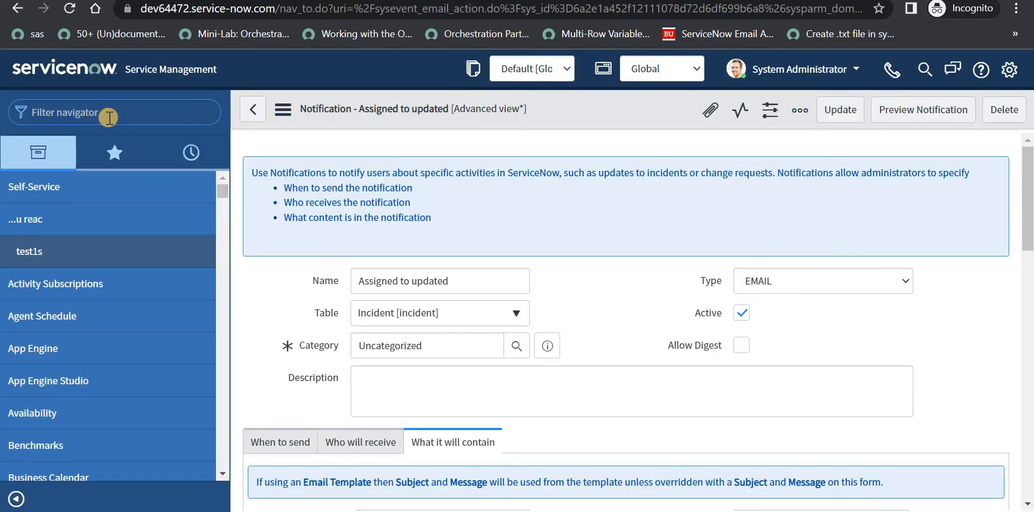
Step: Open the Outbox and check today's emails for the assignment notification, refreshing the list
text(outbox)
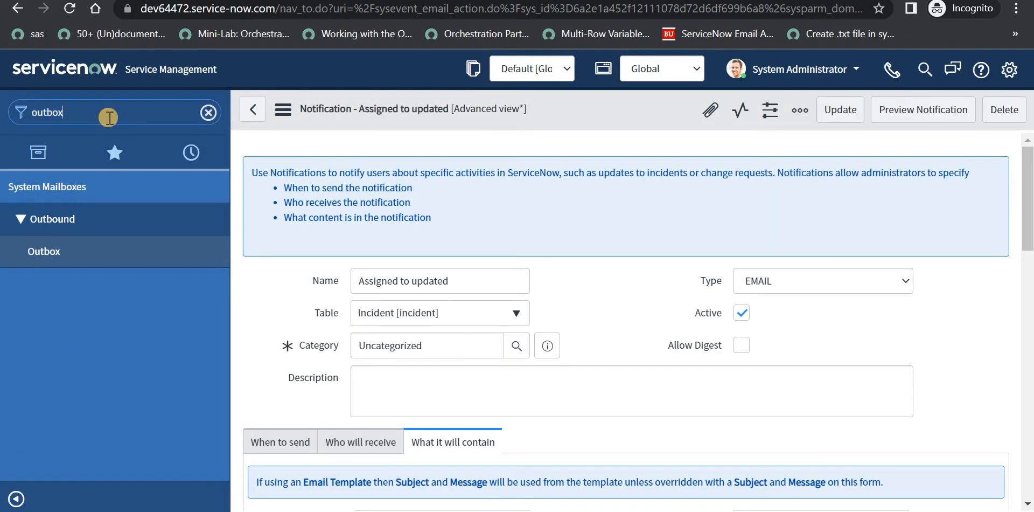
click(104, 253)
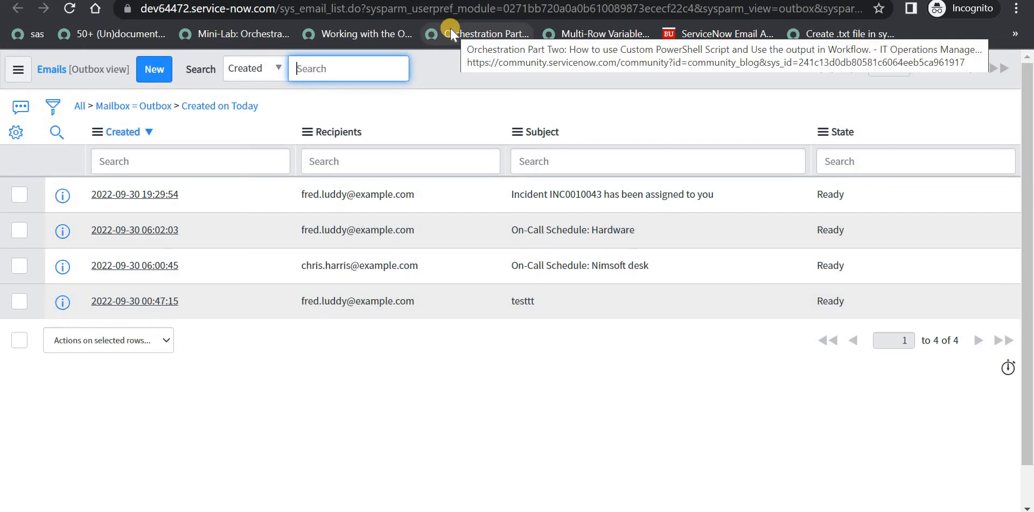
drag(514, 193, 718, 201)
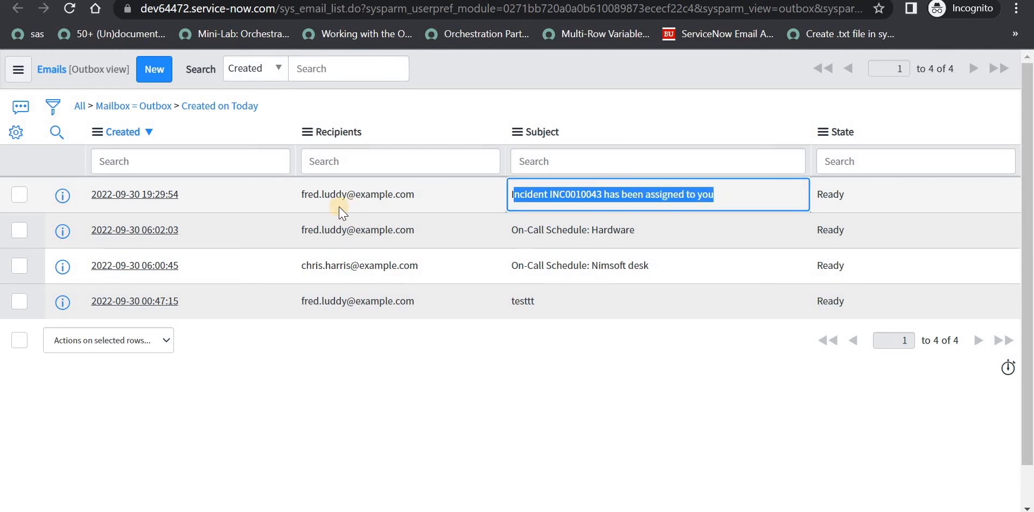
click(218, 106)
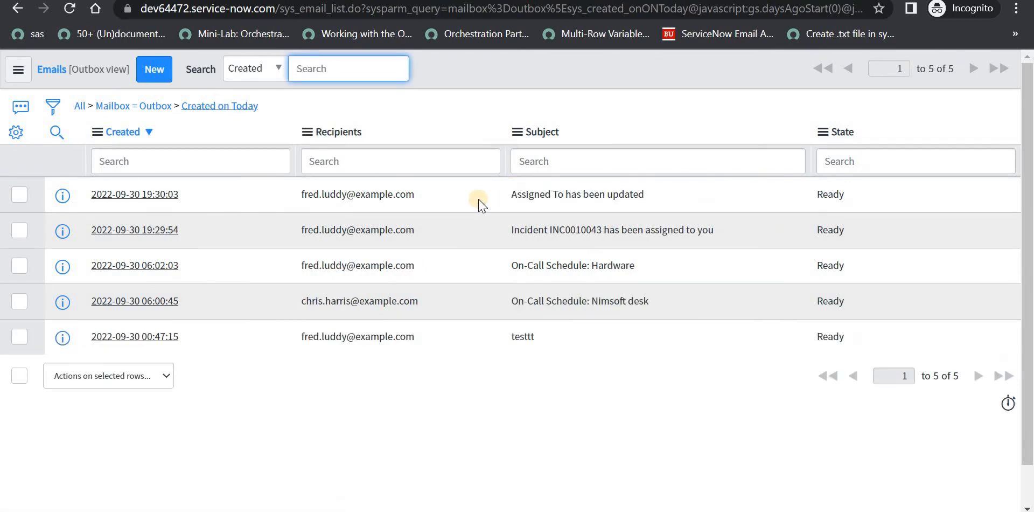
double_click(649, 197)
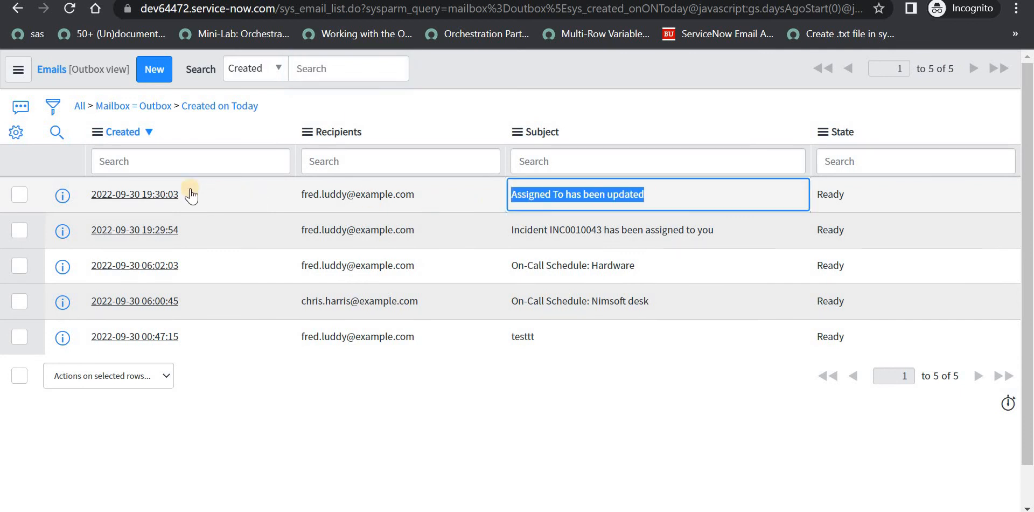
Step: Open the newest "Assigned To has been updated" email and preview its body to check the recipient's name and incident number
click(173, 196)
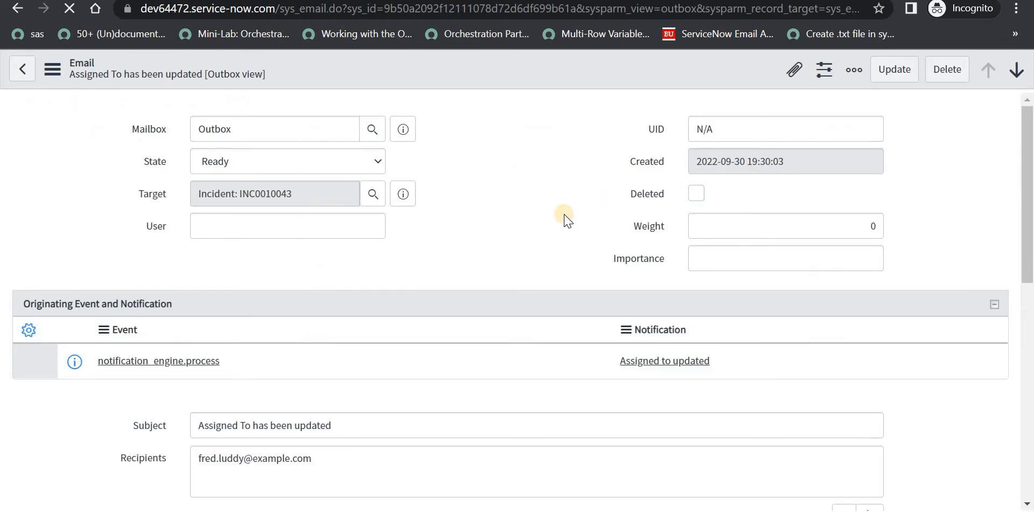
click(407, 465)
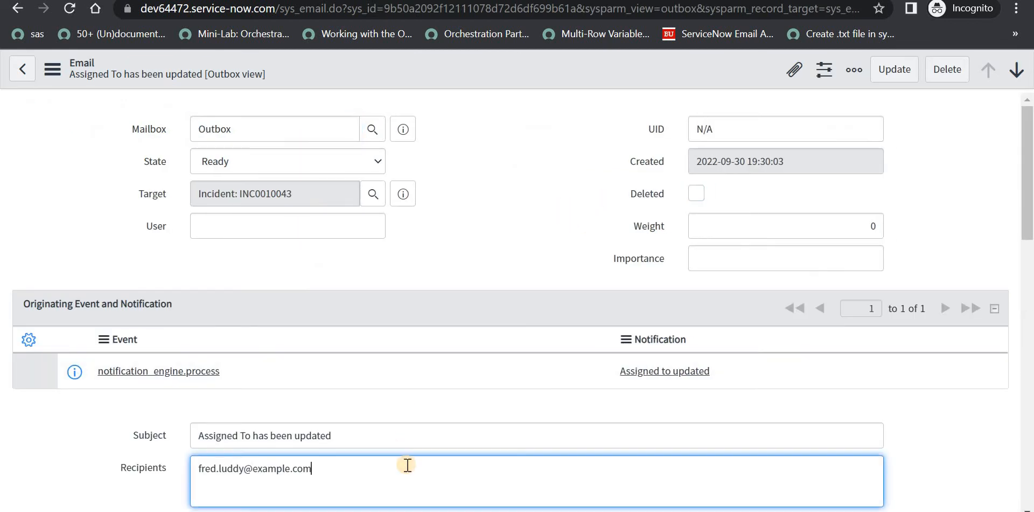
scroll(1009, 422, down, 15)
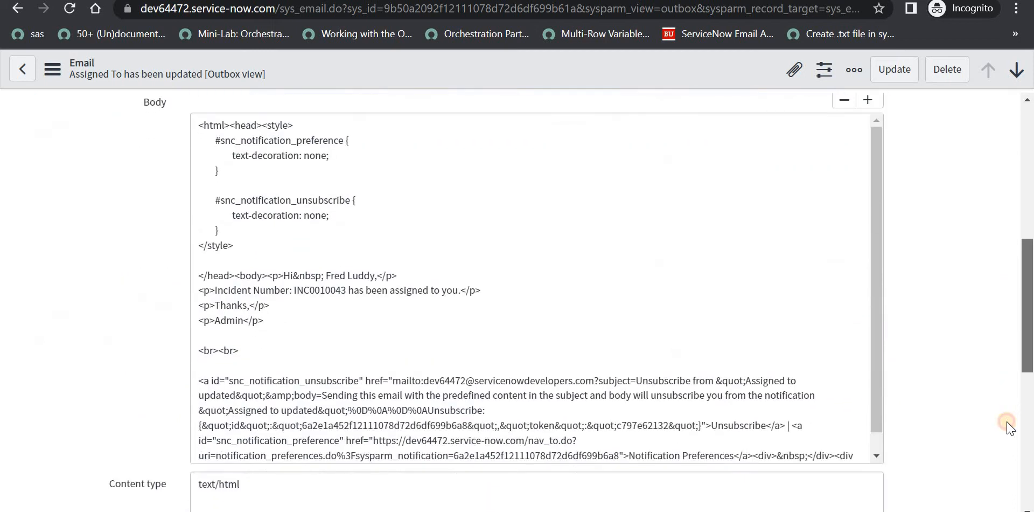
click(47, 314)
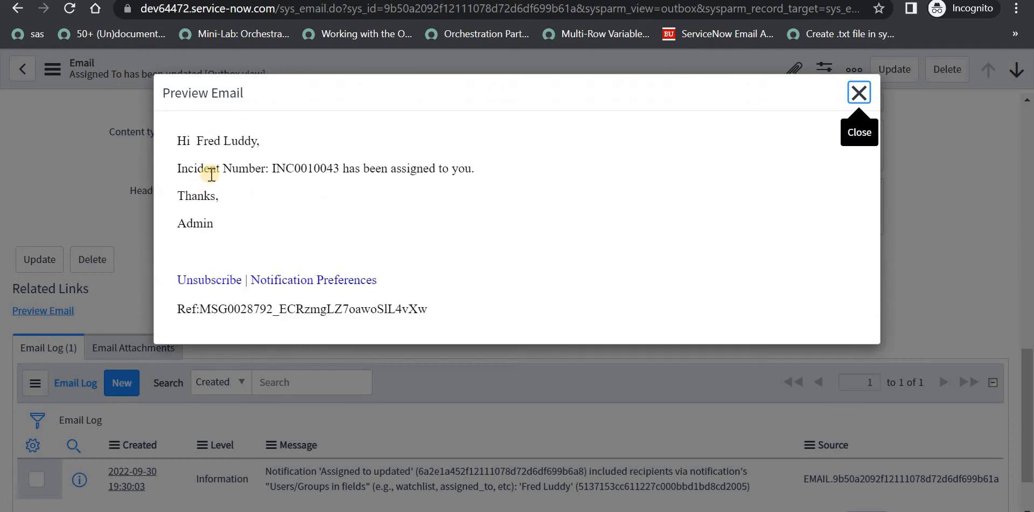
drag(197, 141, 259, 137)
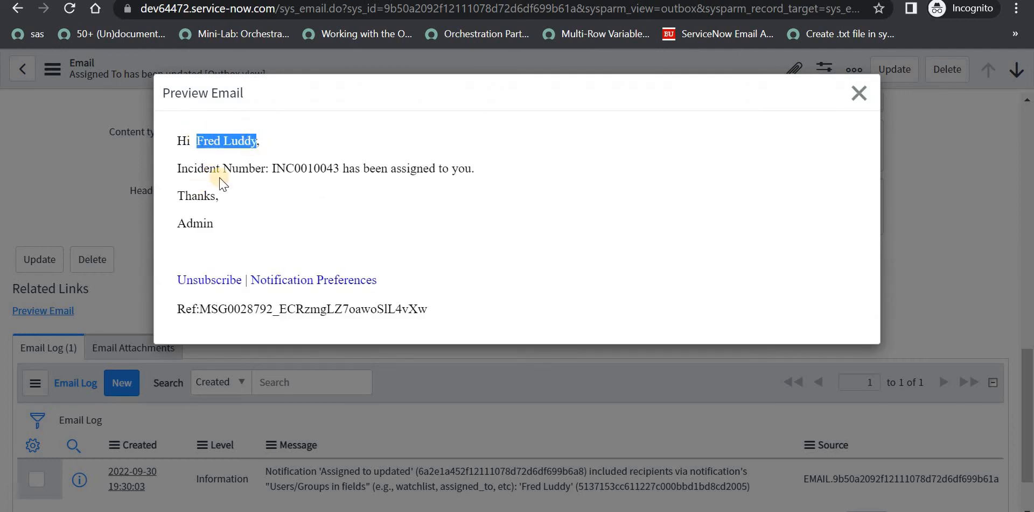
double_click(311, 168)
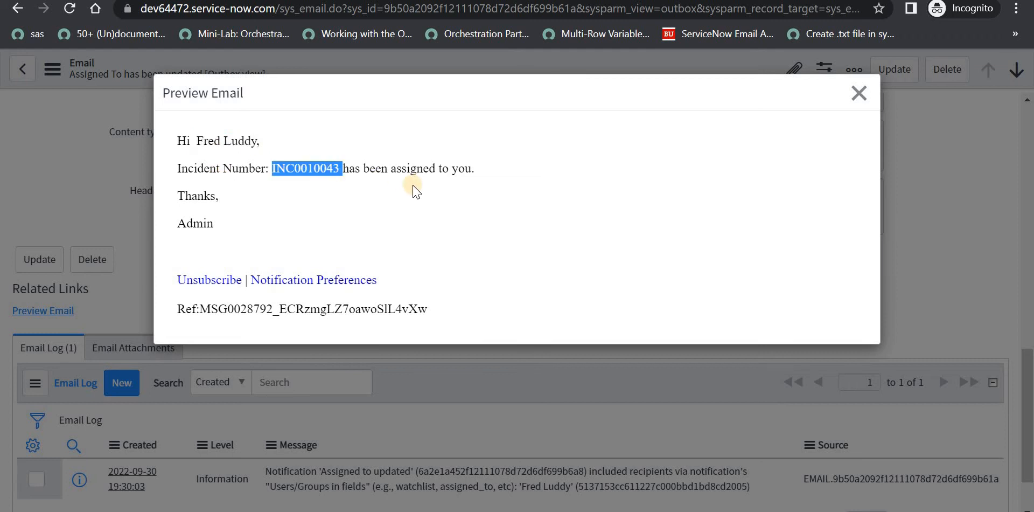
click(858, 94)
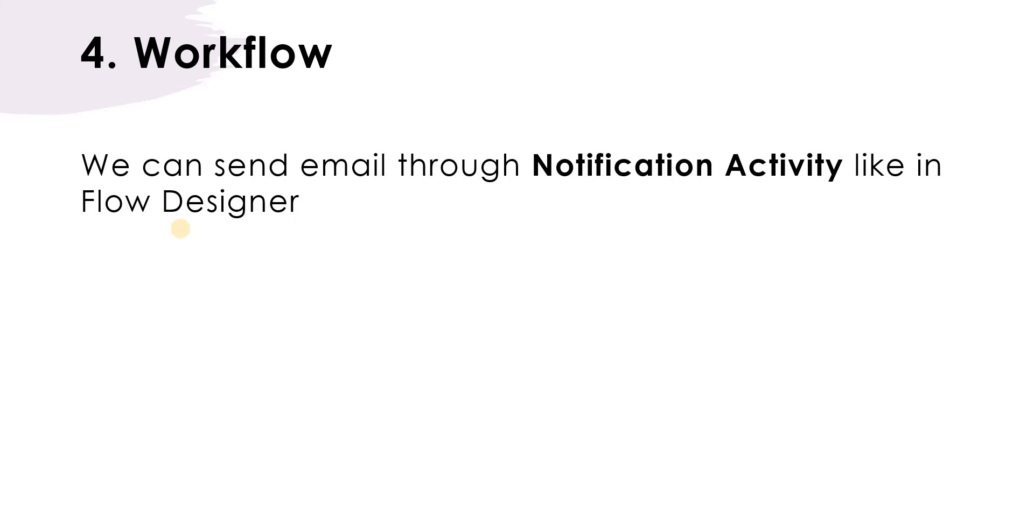
key(Right)
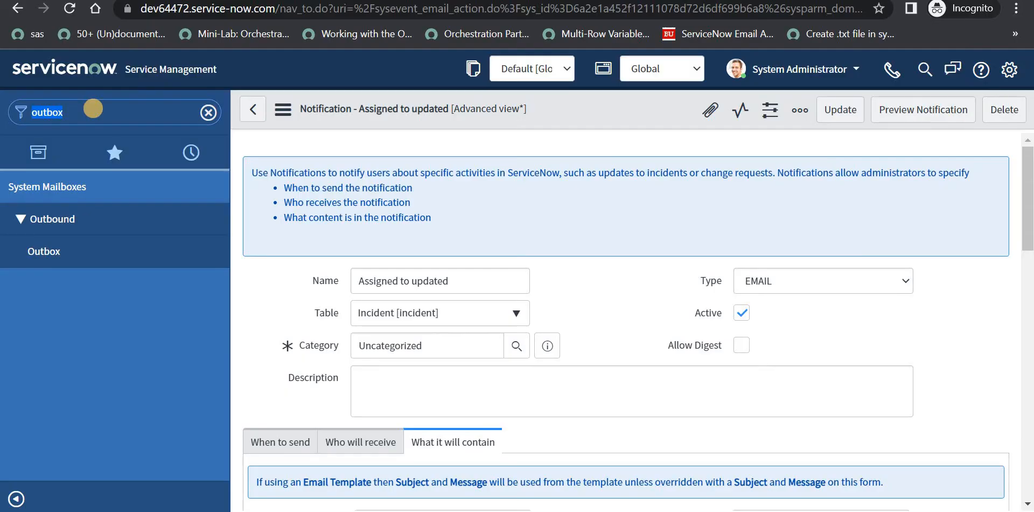
Step: Find "workflow" in the application navigator and open the Workflow Editor
double_click(93, 108)
text(workflow)
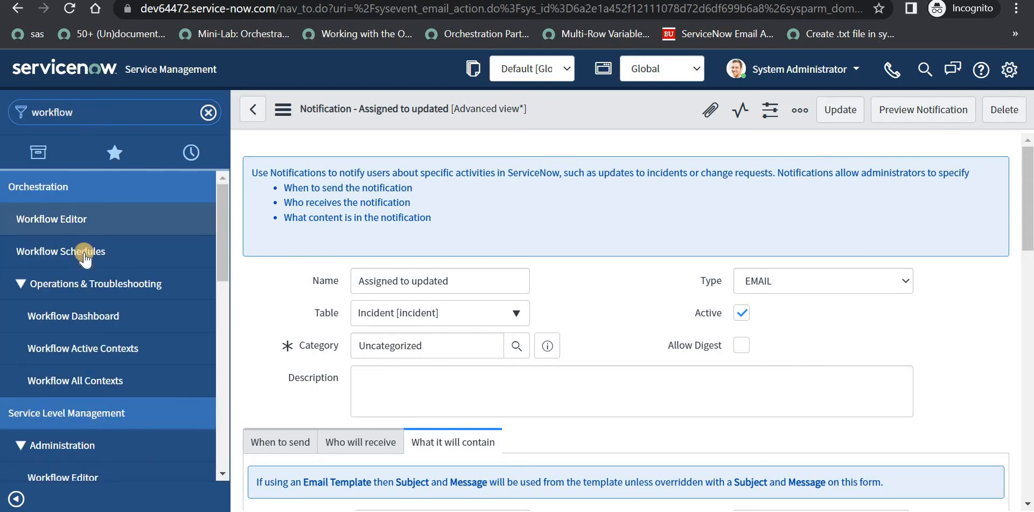
click(93, 221)
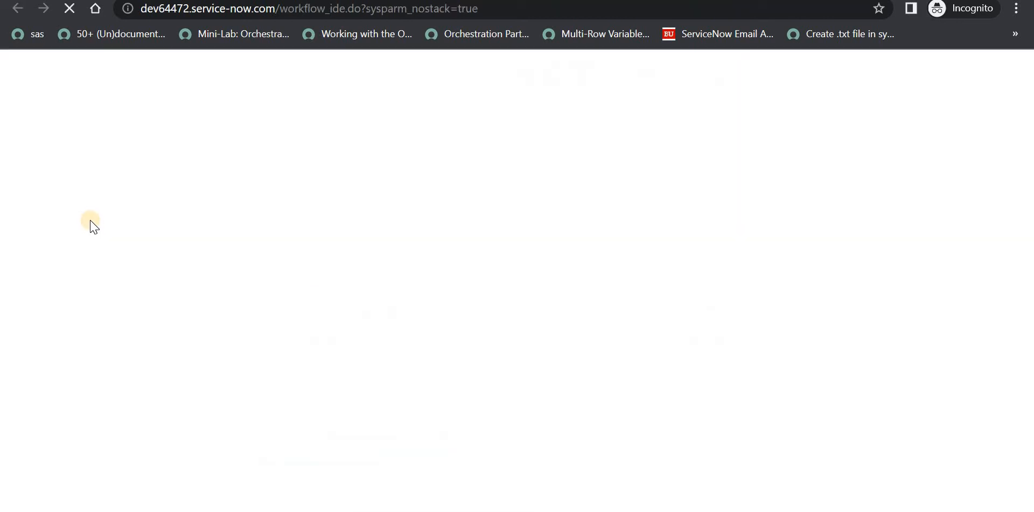
Step: Create a new workflow named "Notification WF Demo" on the Global [global] table
click(588, 123)
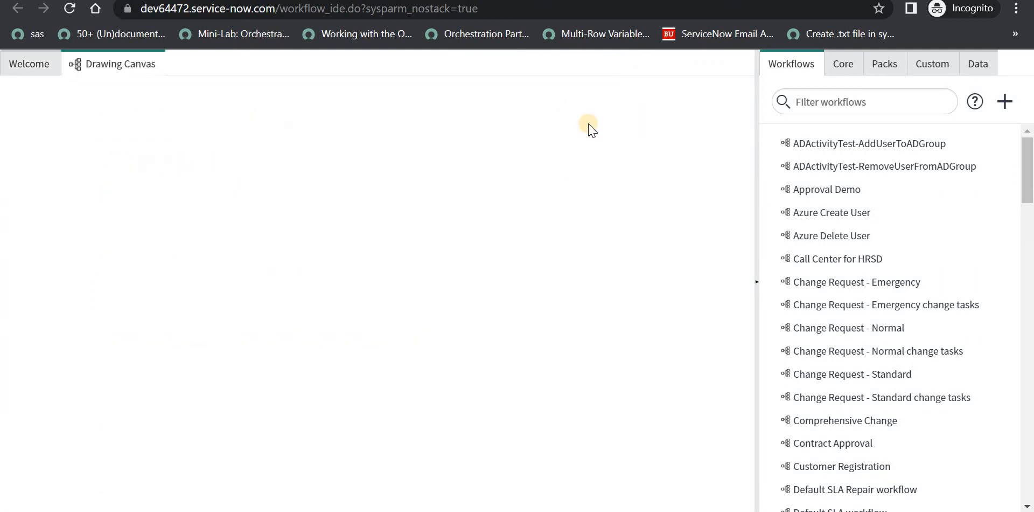
text(Notif)
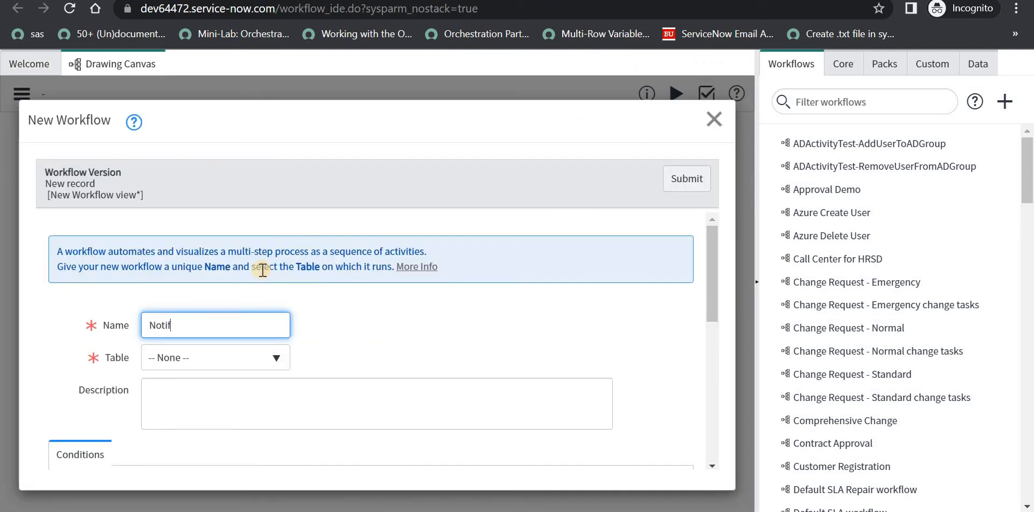
text(ication WF Demo)
key(Tab)
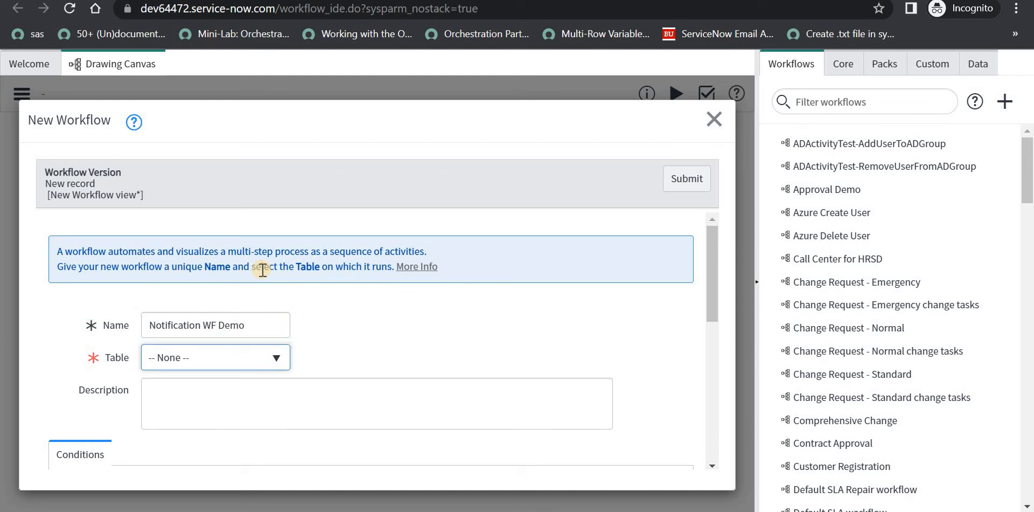
text(glo)
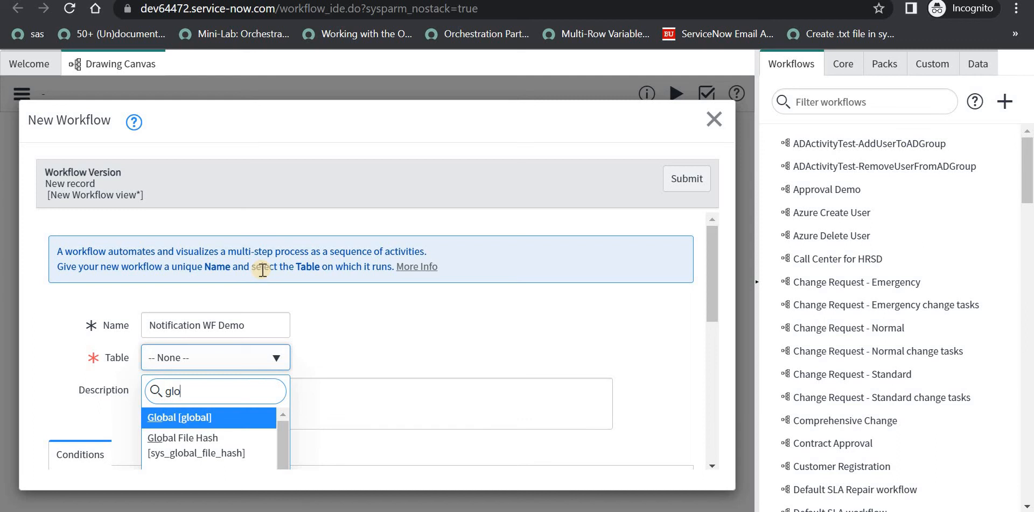
key(Return)
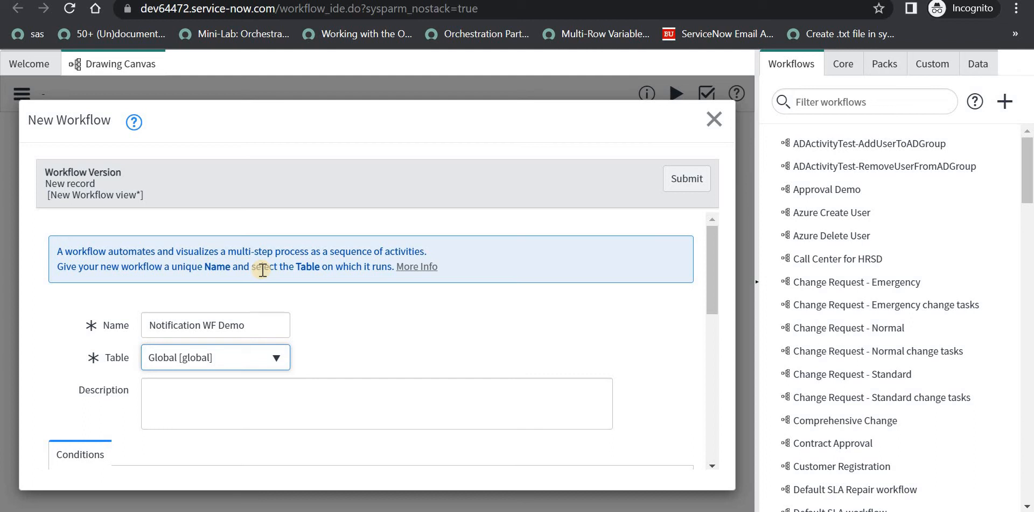
click(686, 179)
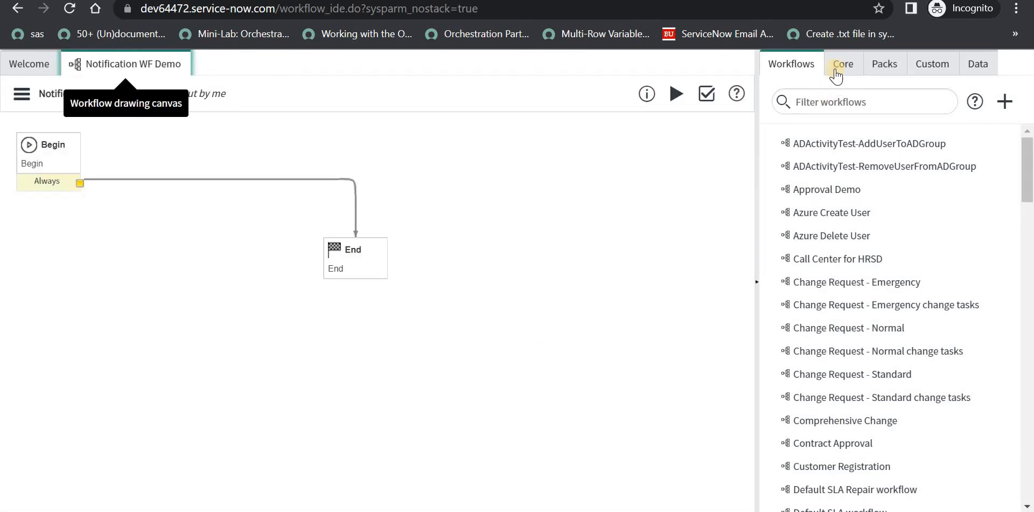
Step: Search the core activities for "noti" and place a Notification activity between Begin and End
click(835, 70)
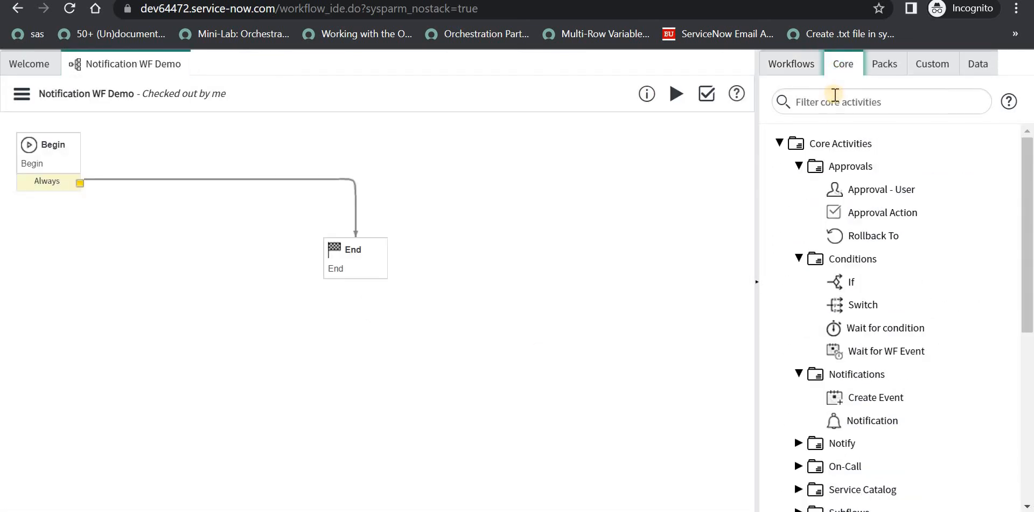
click(832, 98)
text(noti)
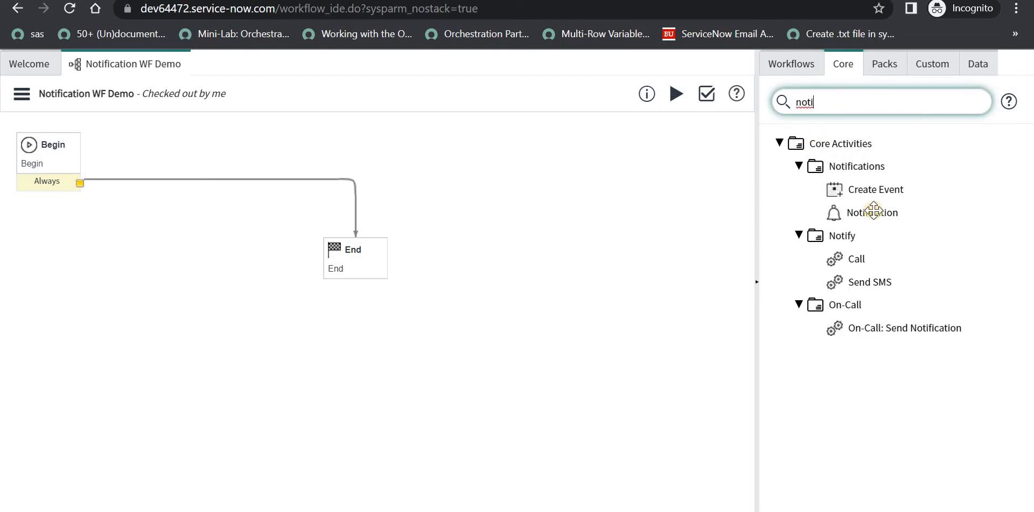
mouse_move(878, 213)
drag(878, 214, 241, 147)
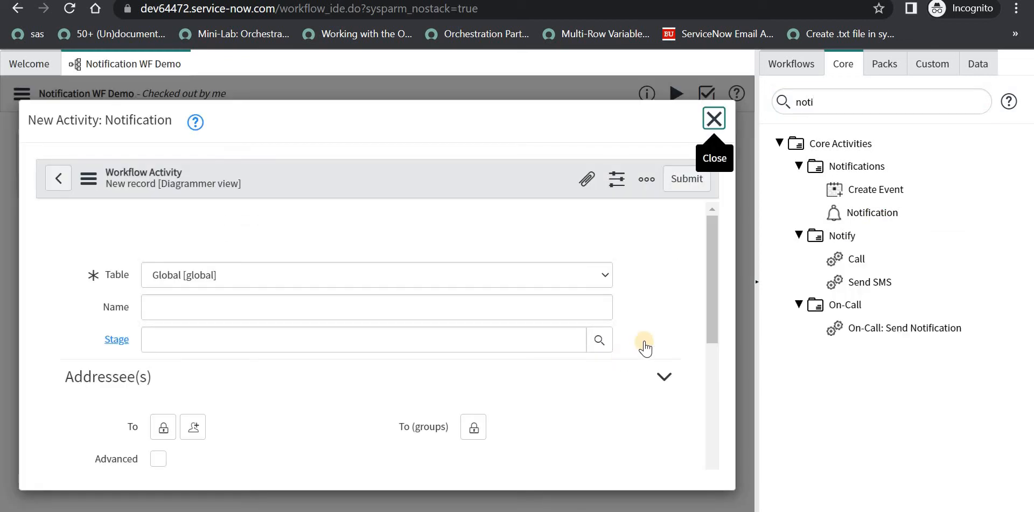
Step: Add the user matching the searched first name as the notification's individual recipient, and look at the advanced recipient script option
click(678, 342)
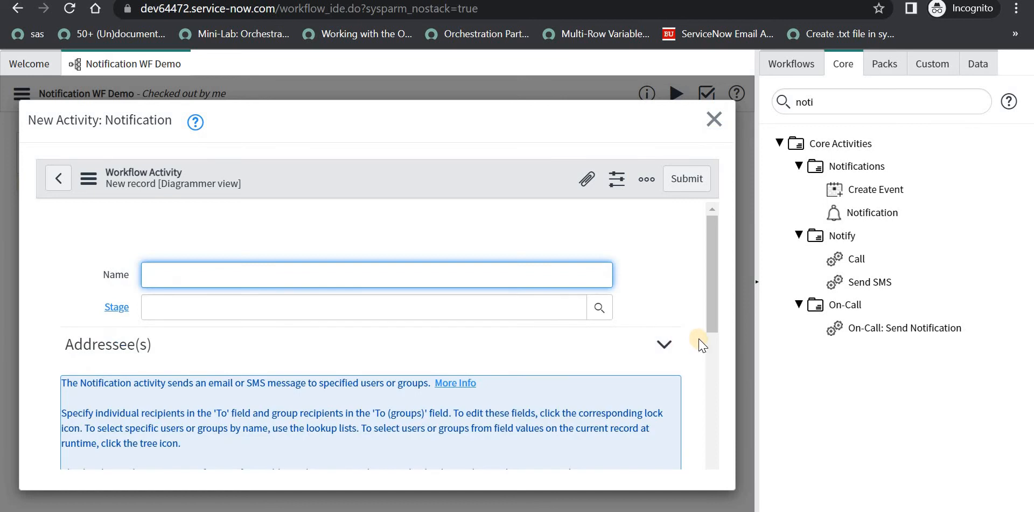
click(707, 343)
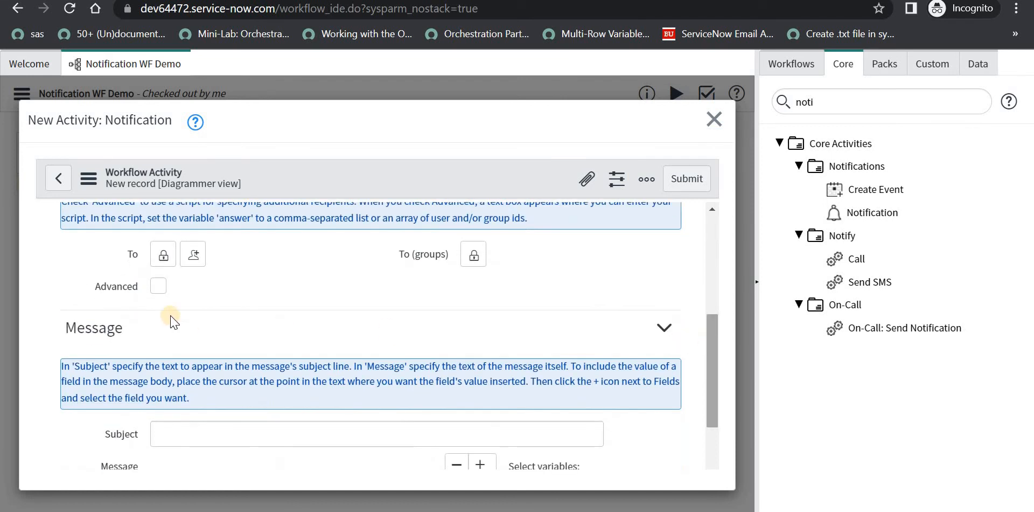
click(164, 256)
click(211, 398)
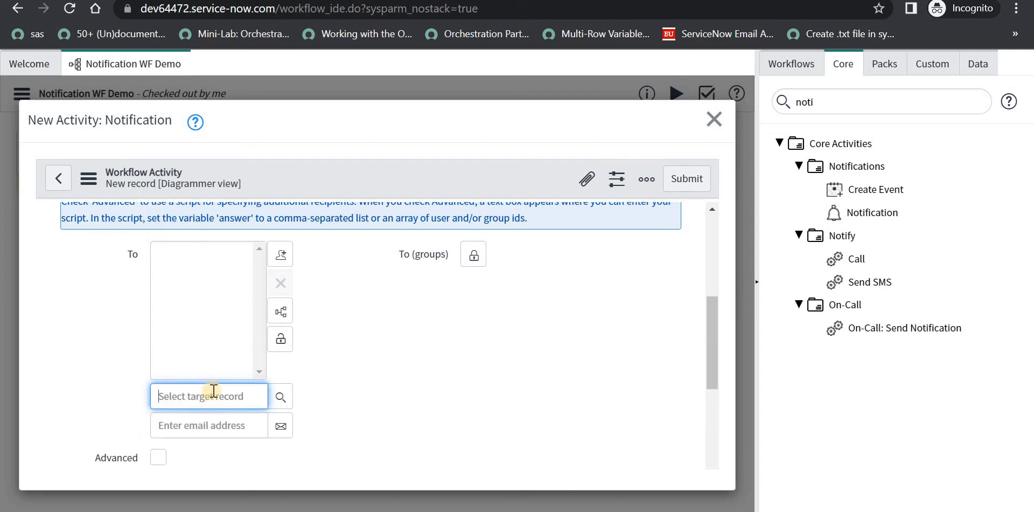
text(fred)
click(215, 429)
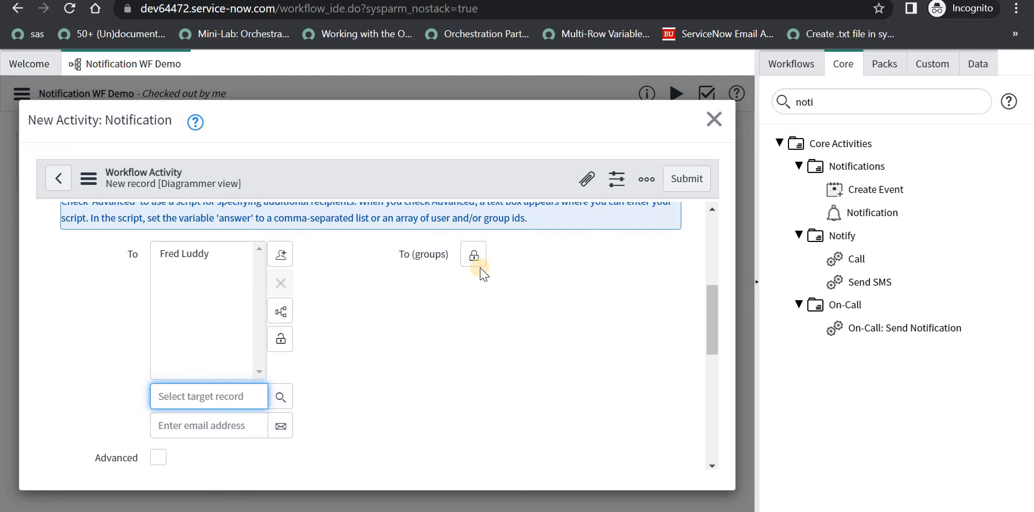
click(280, 339)
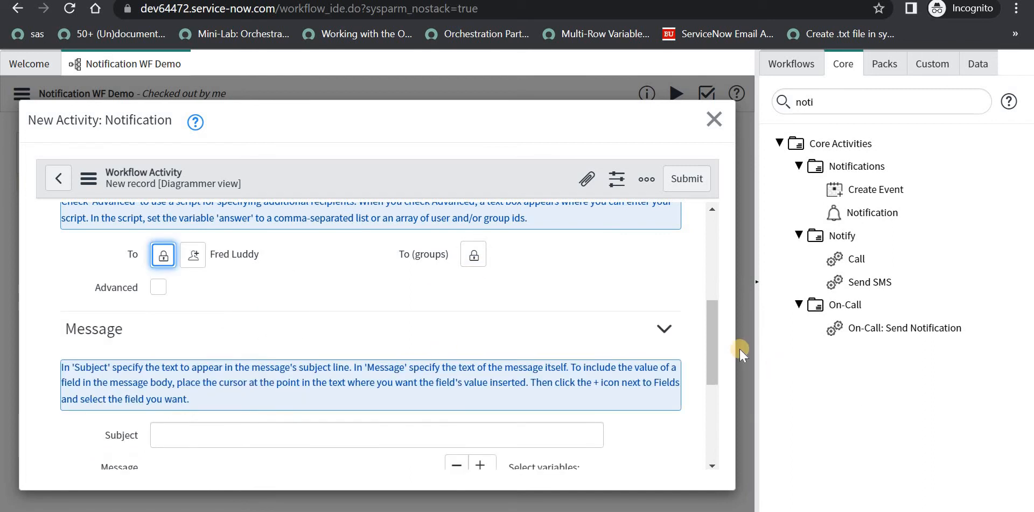
click(162, 289)
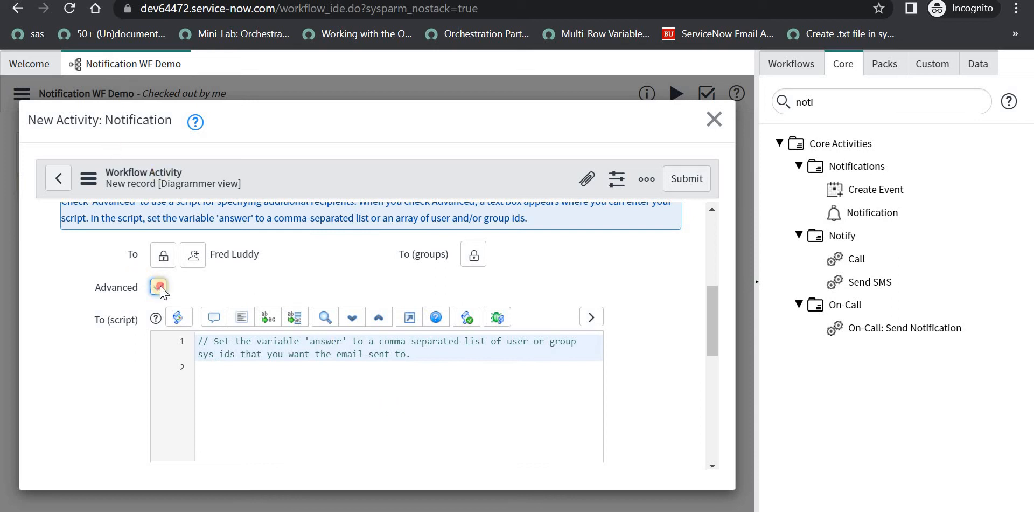
Step: Set the subject to "This is a WF Demo", write a first-name greeting followed by "This is a WF Test", and submit the activity
scroll(584, 334, down, 4)
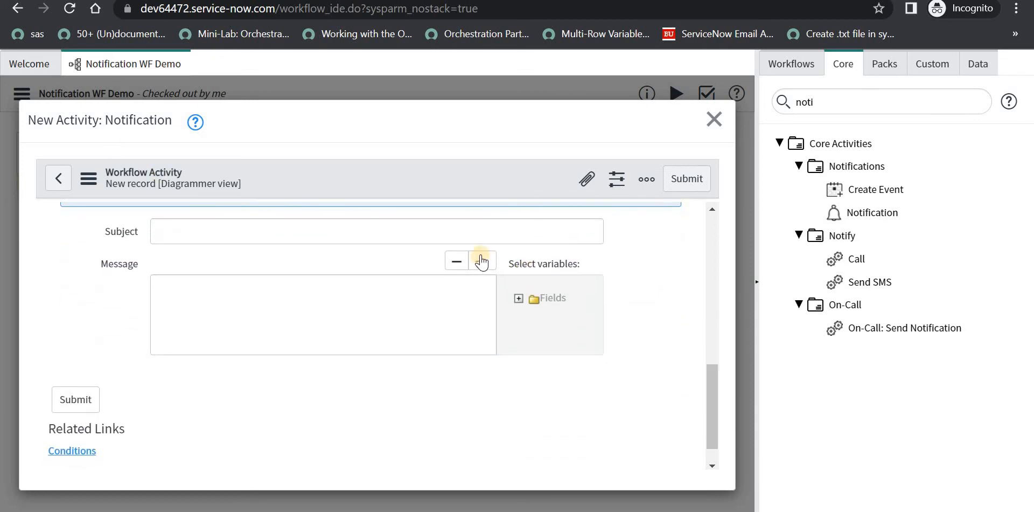
click(489, 230)
text(This is a WF Demo)
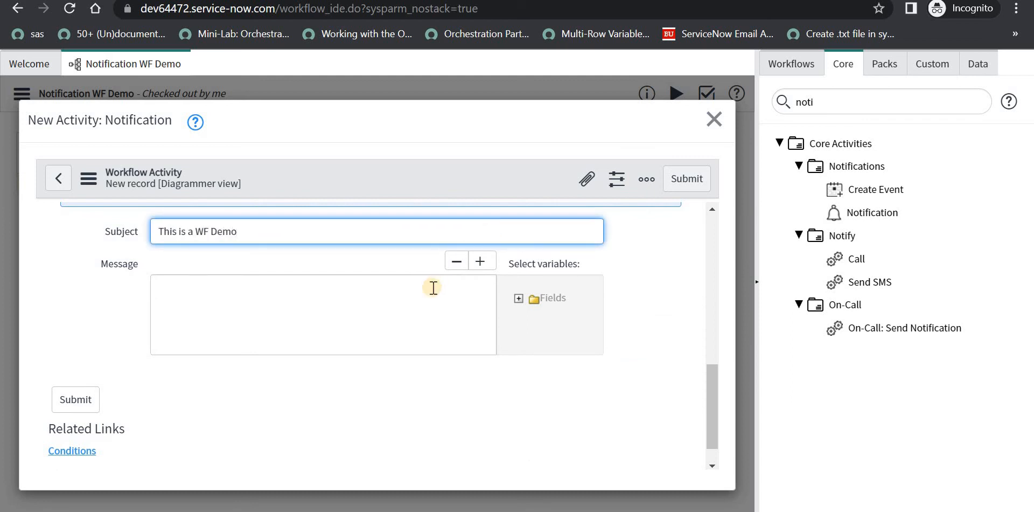
click(413, 319)
text(Hi)
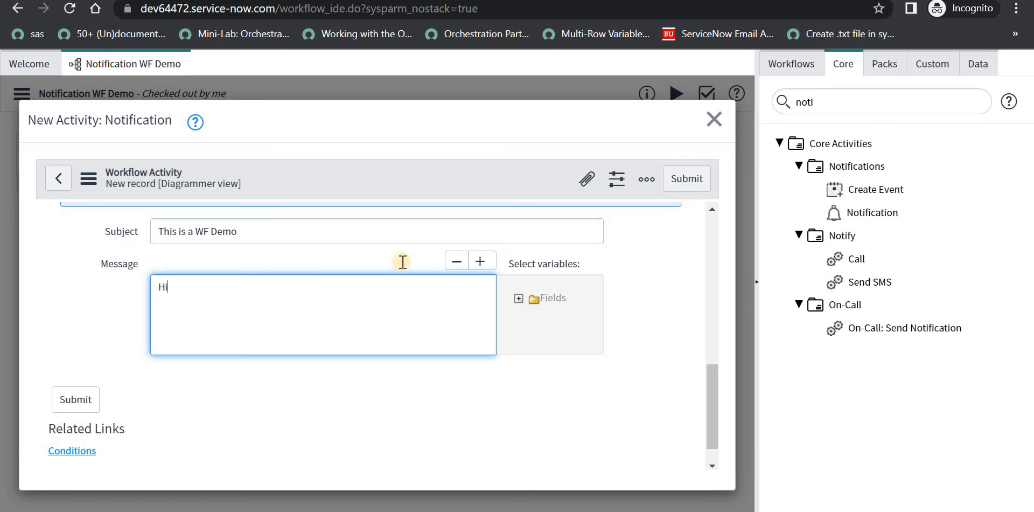
click(519, 298)
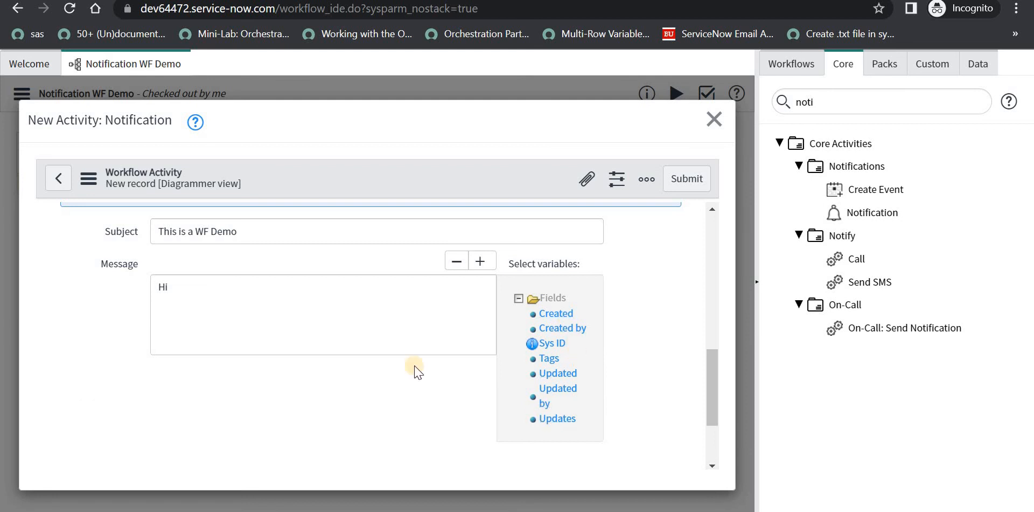
click(288, 297)
text(Fred,)
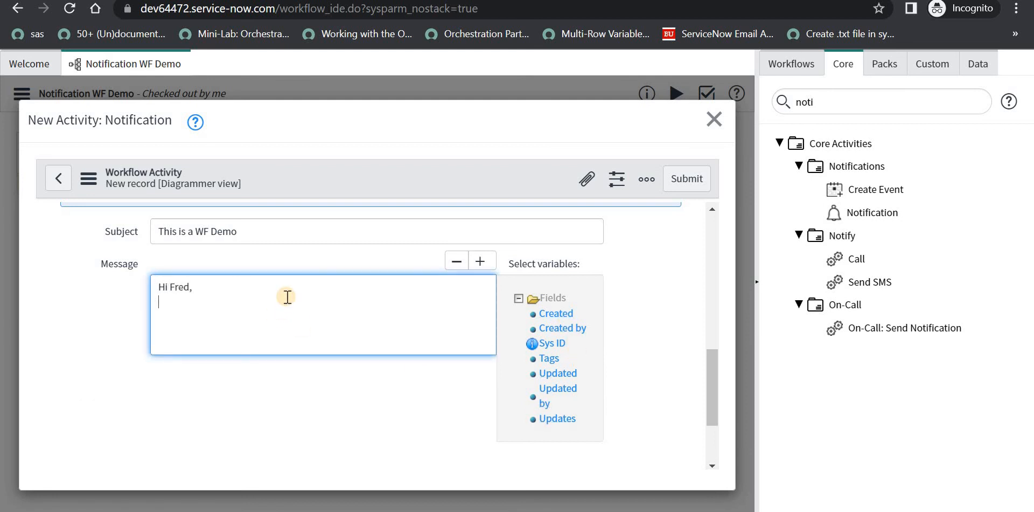
key(Return)
text(This is a WF Test)
click(665, 183)
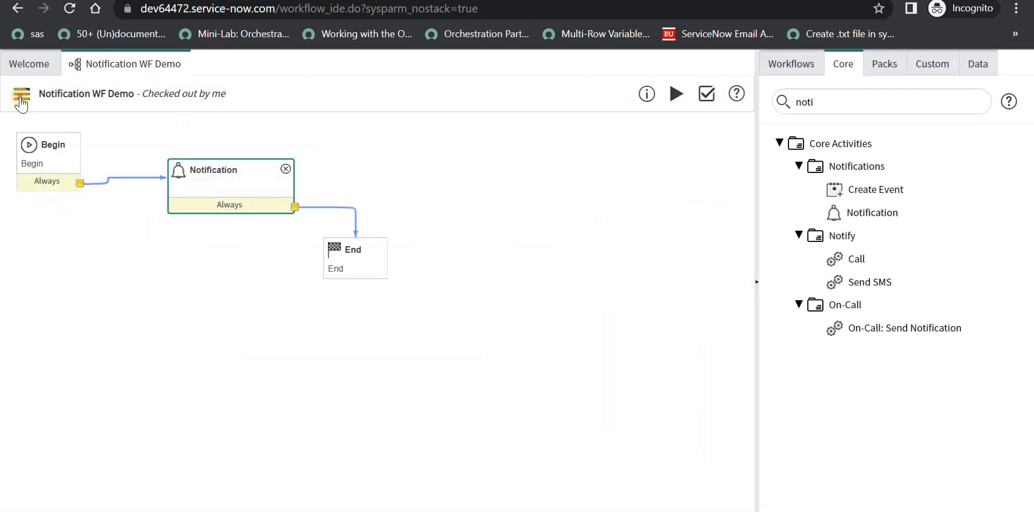
Step: Publish the Notification WF Demo workflow, start it and view the run details of its Notification activity
click(22, 94)
click(82, 170)
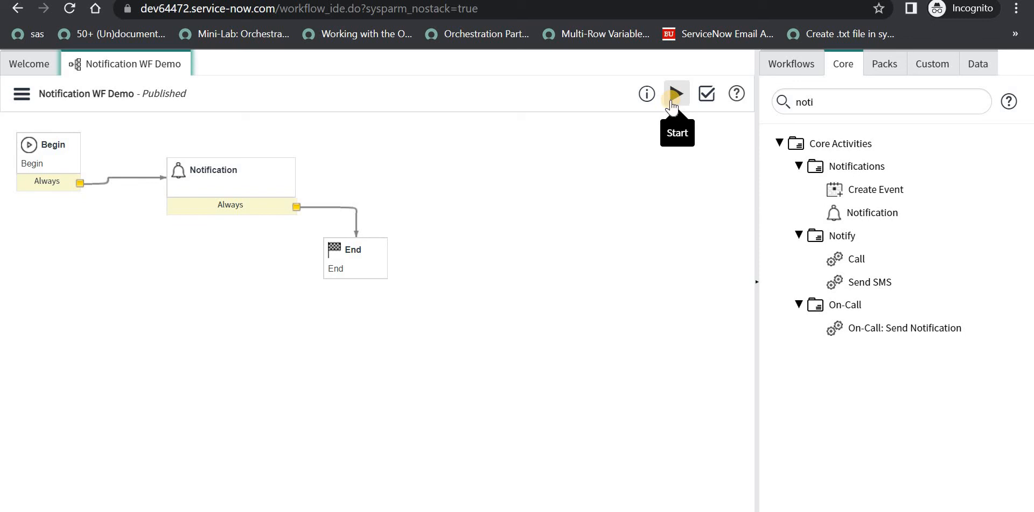
click(673, 97)
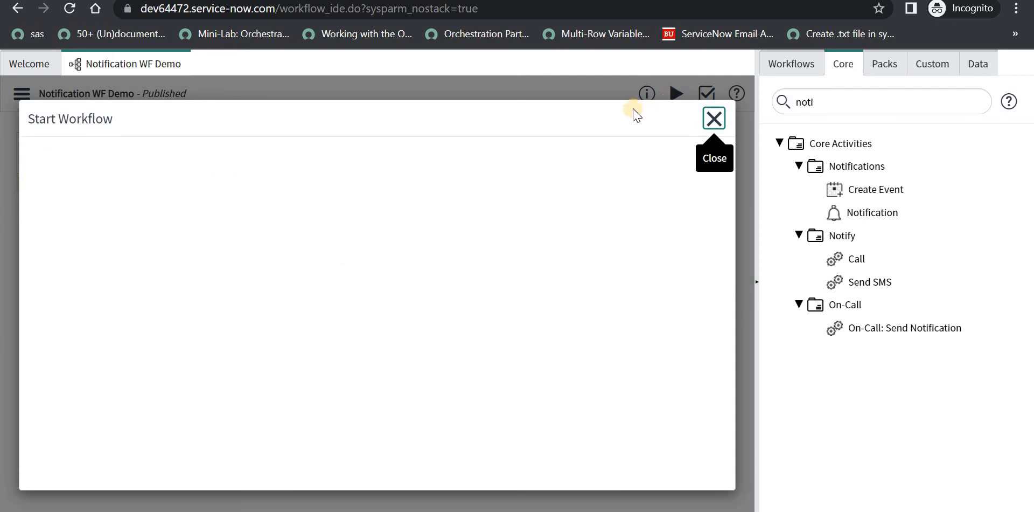
click(685, 181)
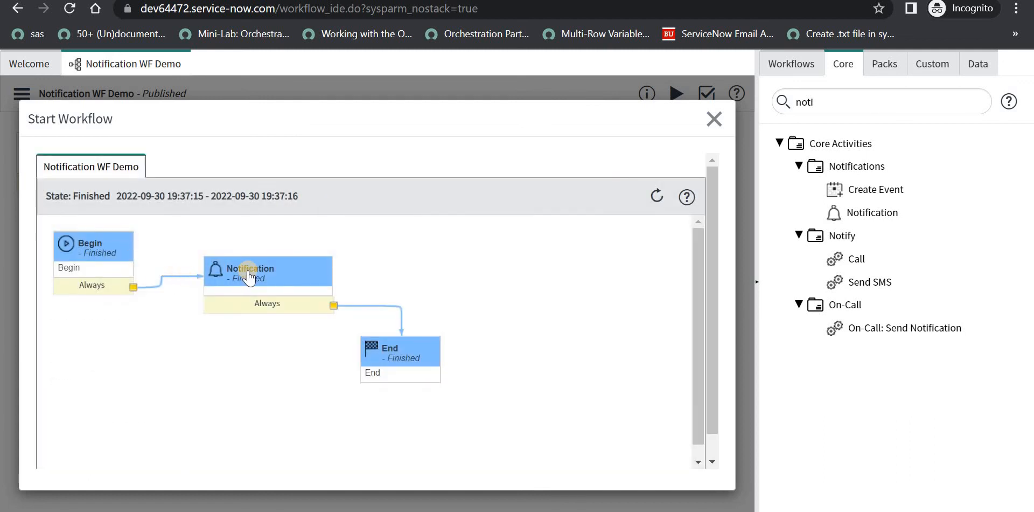
mouse_move(249, 275)
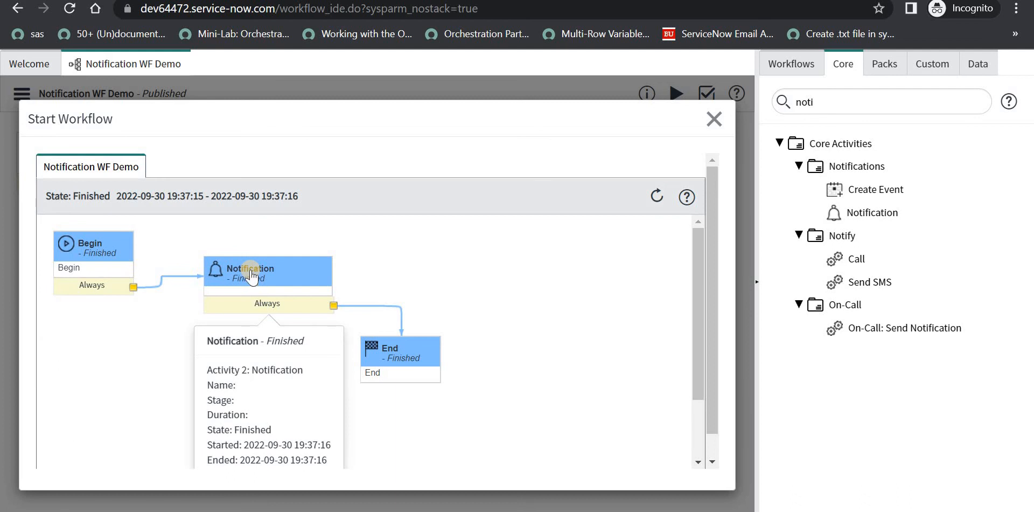
Step: Open the "This is a WF Demo" email in today's outbox list and preview its message content
mouse_move(382, 354)
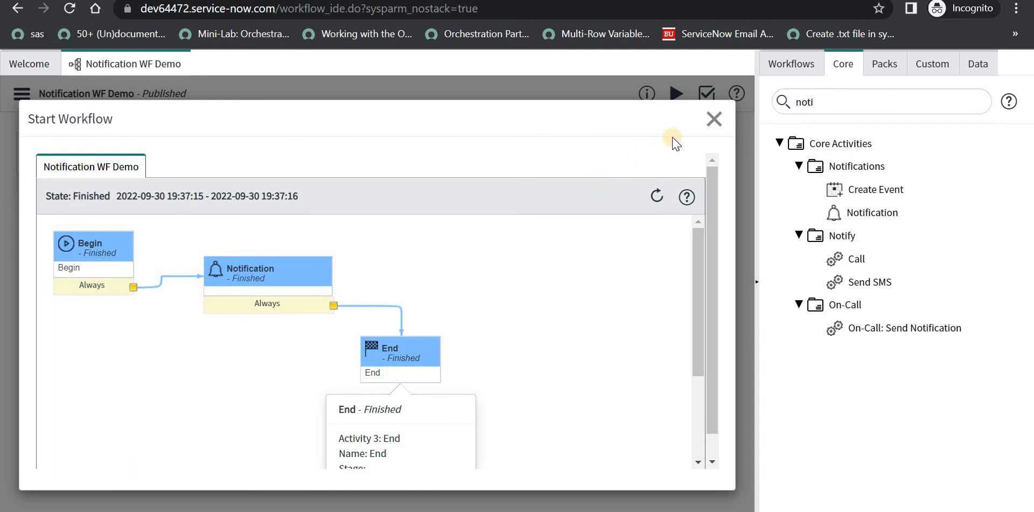
click(517, 1)
click(12, 9)
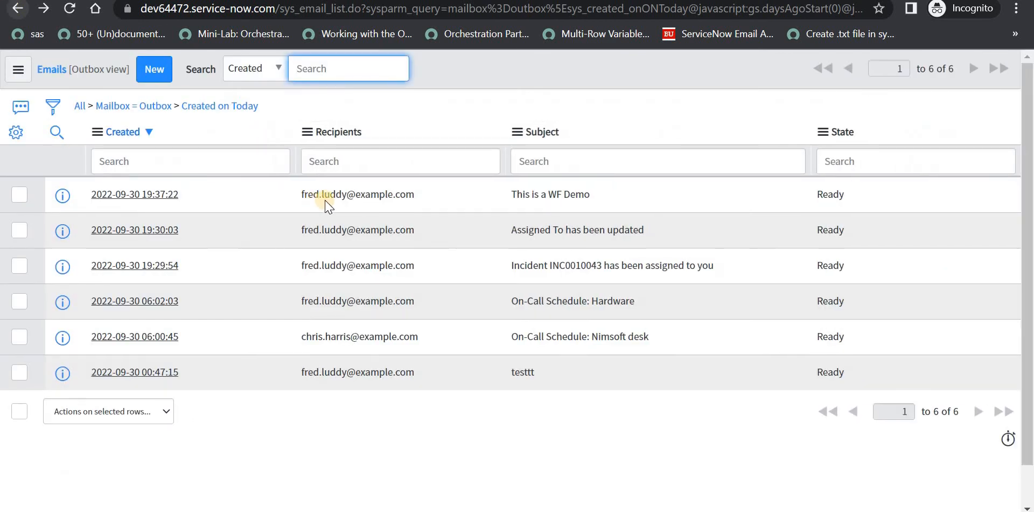
double_click(602, 197)
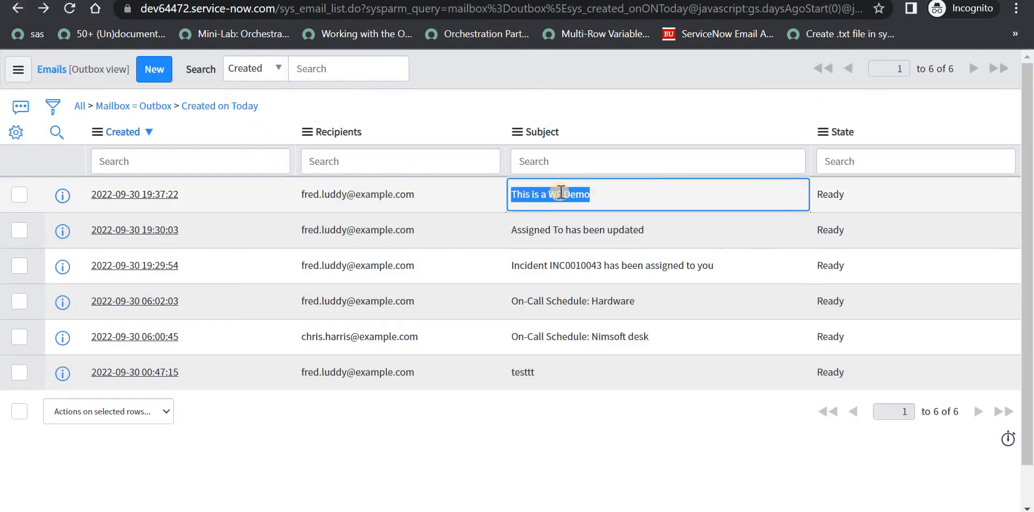
click(164, 196)
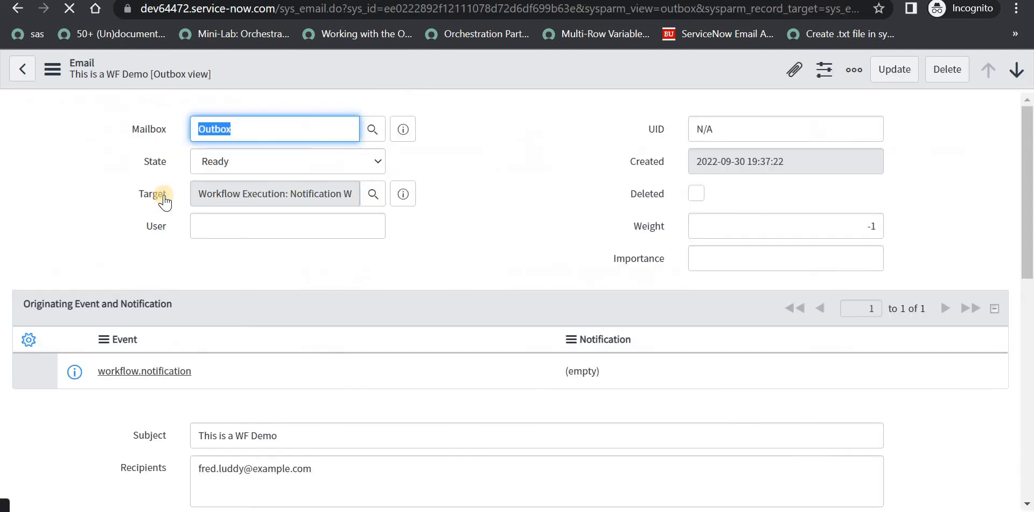
scroll(61, 269, down, 8)
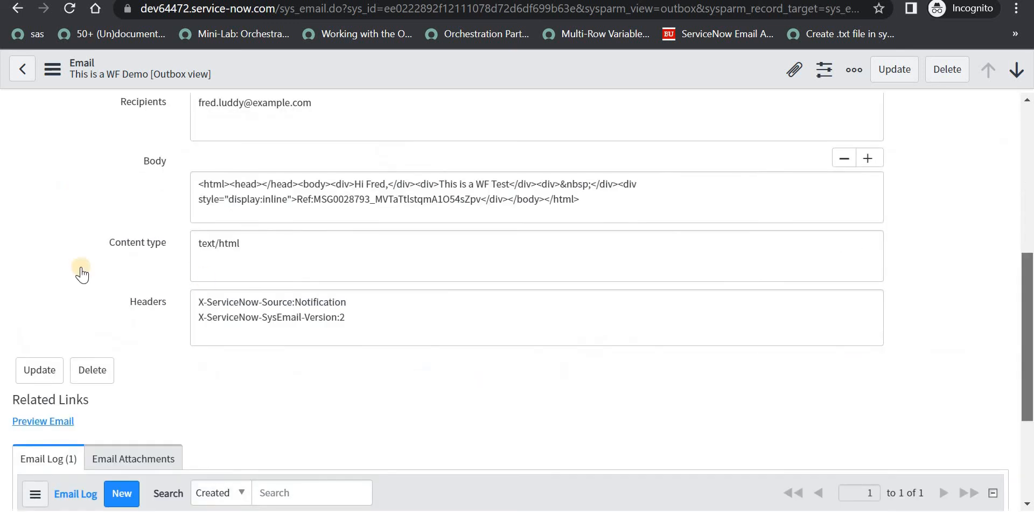
click(54, 319)
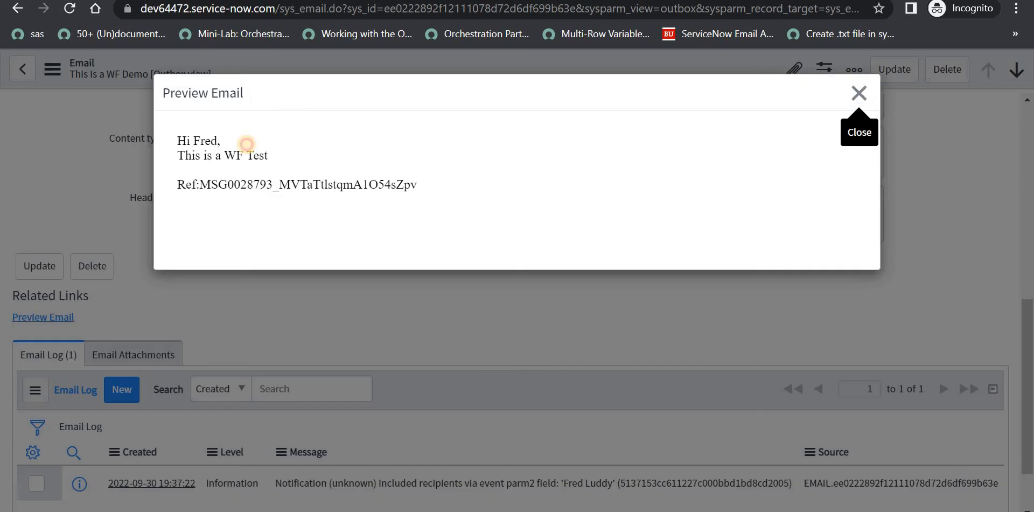
triple_click(247, 143)
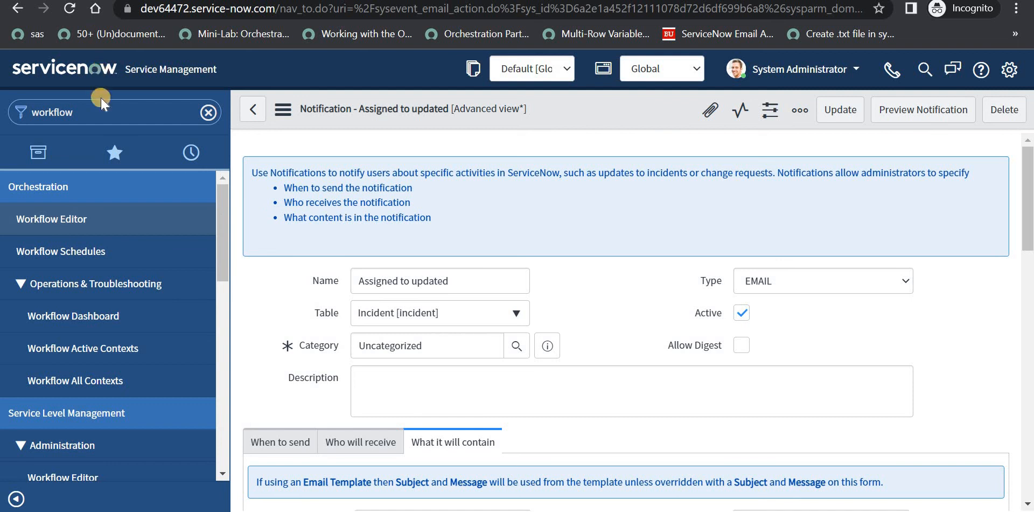
Step: Find Scheduled Jobs under System Definition and start a new job that automates the generation and distribution of a report
click(102, 111)
text(schedul)
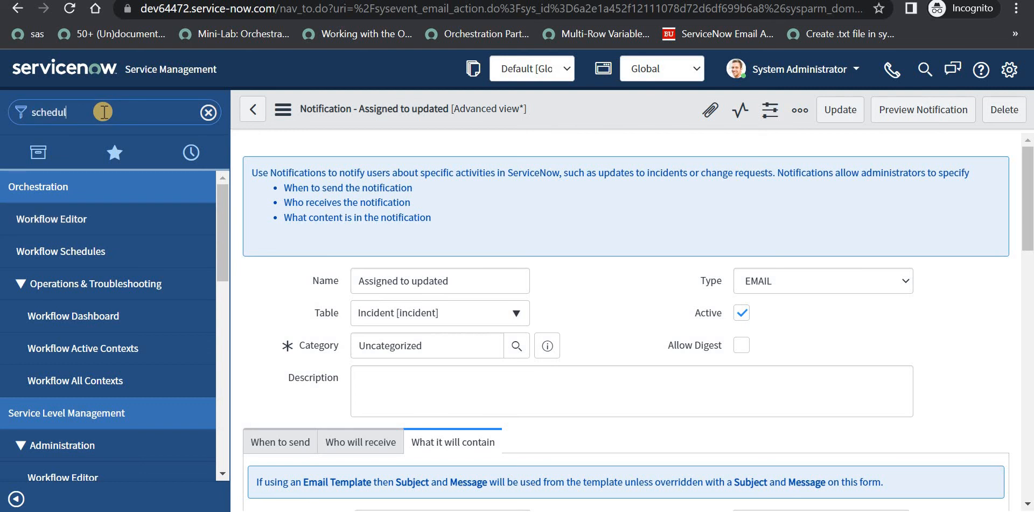
text(ed jo)
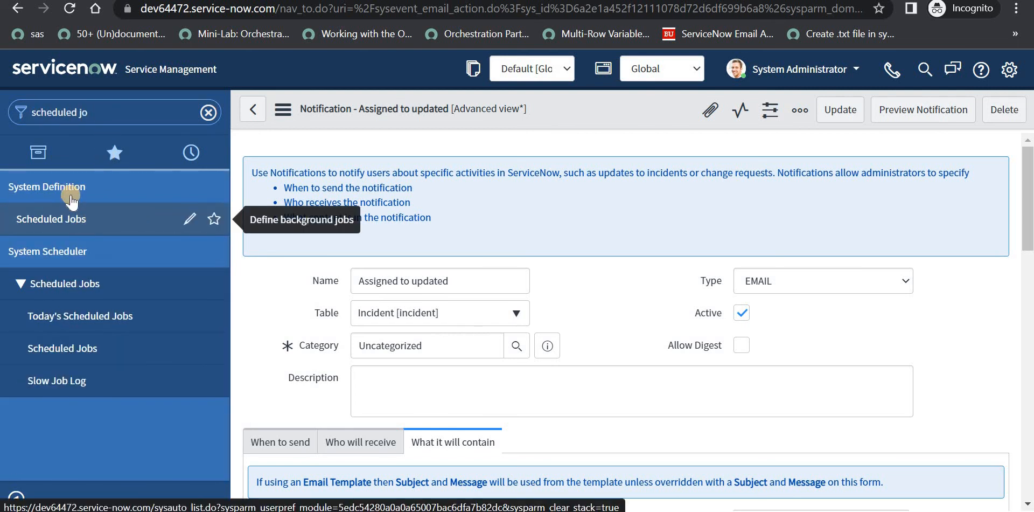
click(85, 217)
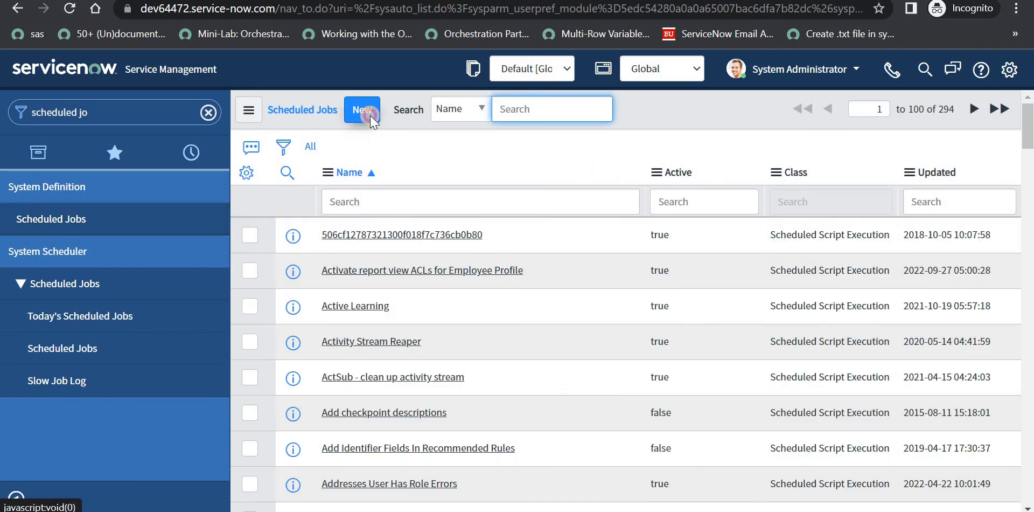
click(370, 115)
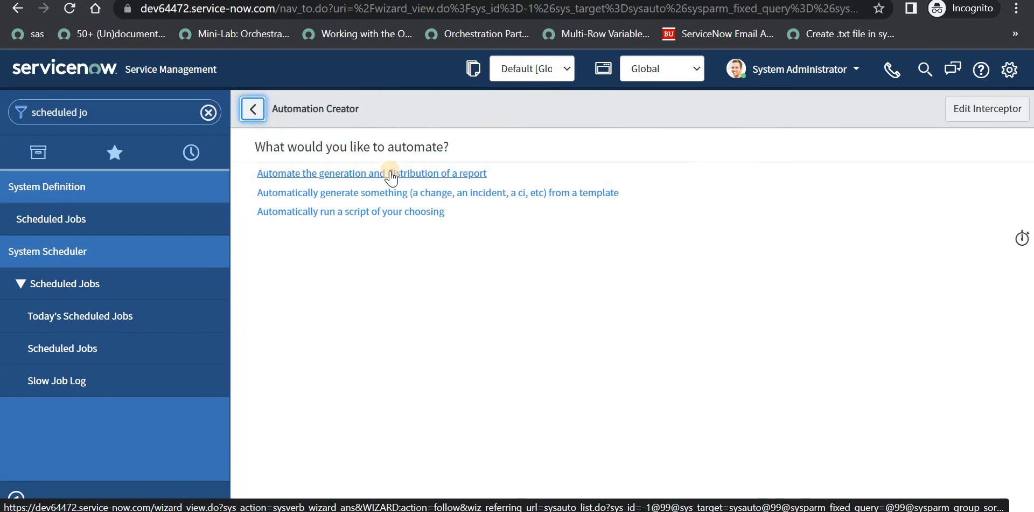
click(391, 173)
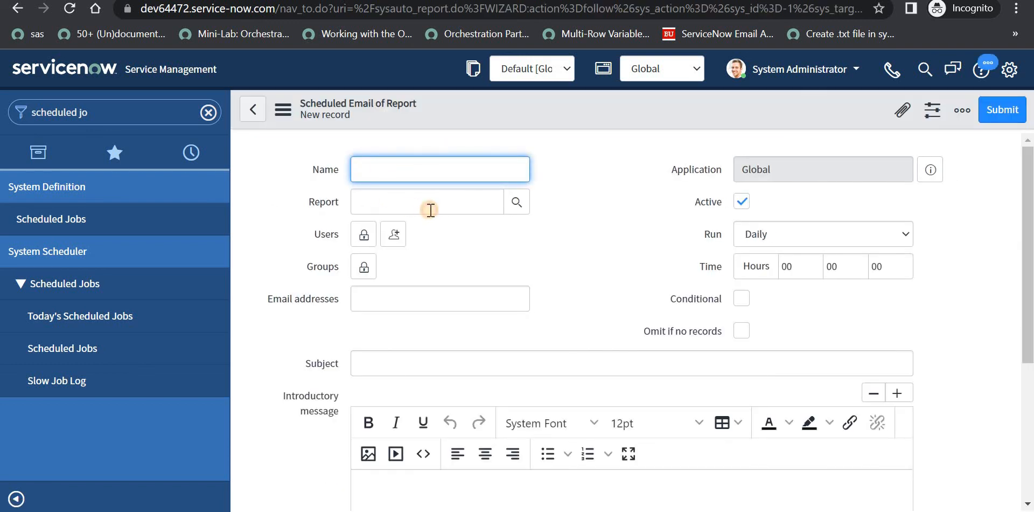
Step: Examine the scheduled report email form, including its run frequency options and the available output types
key(Tab)
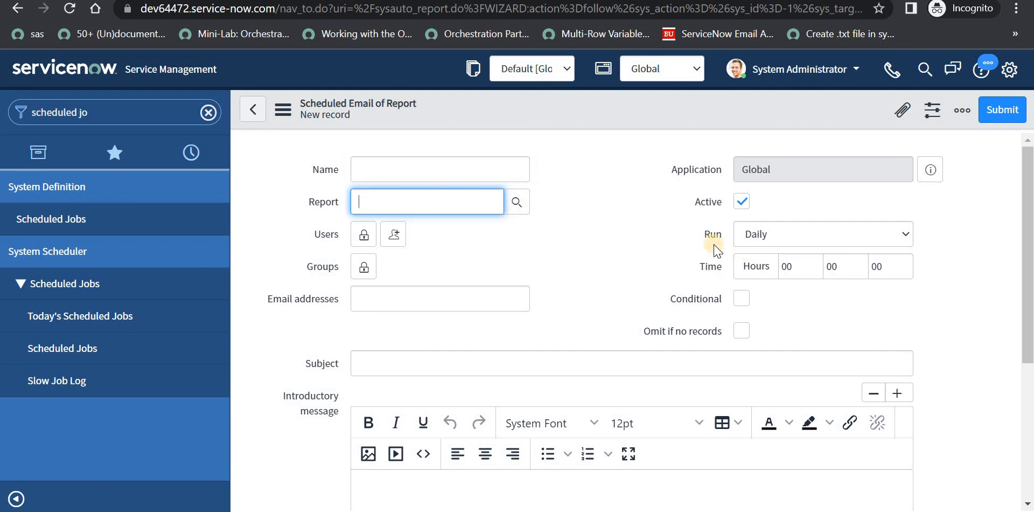
click(763, 237)
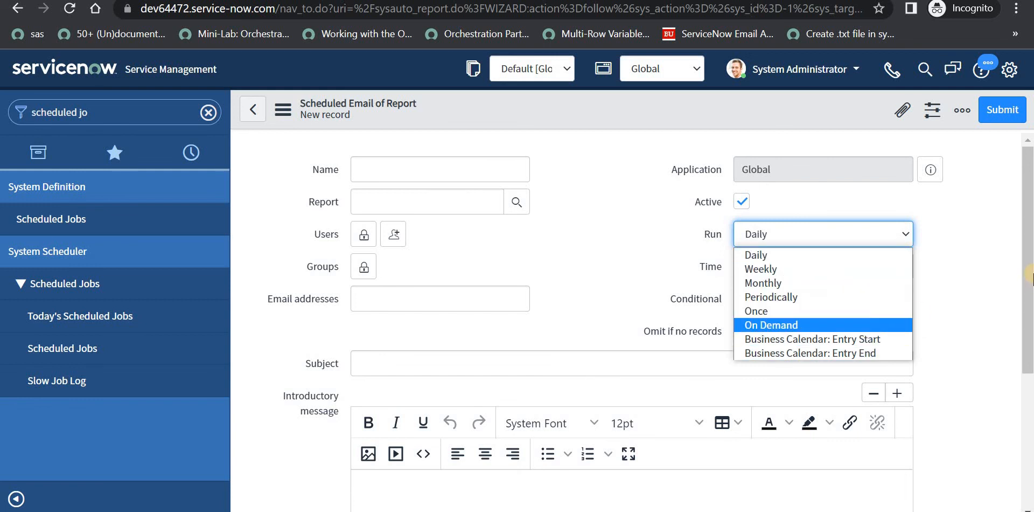
scroll(1026, 348, down, 3)
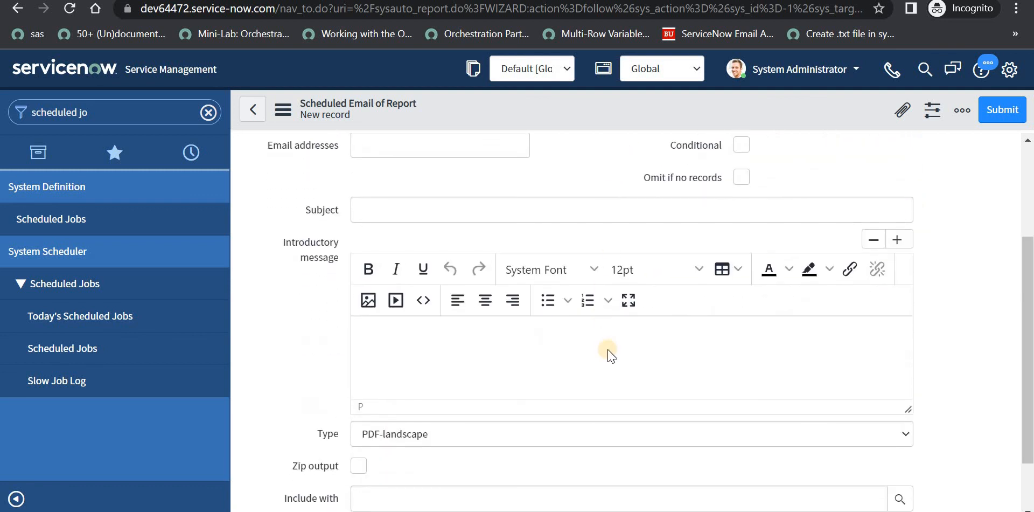
scroll(977, 445, down, 2)
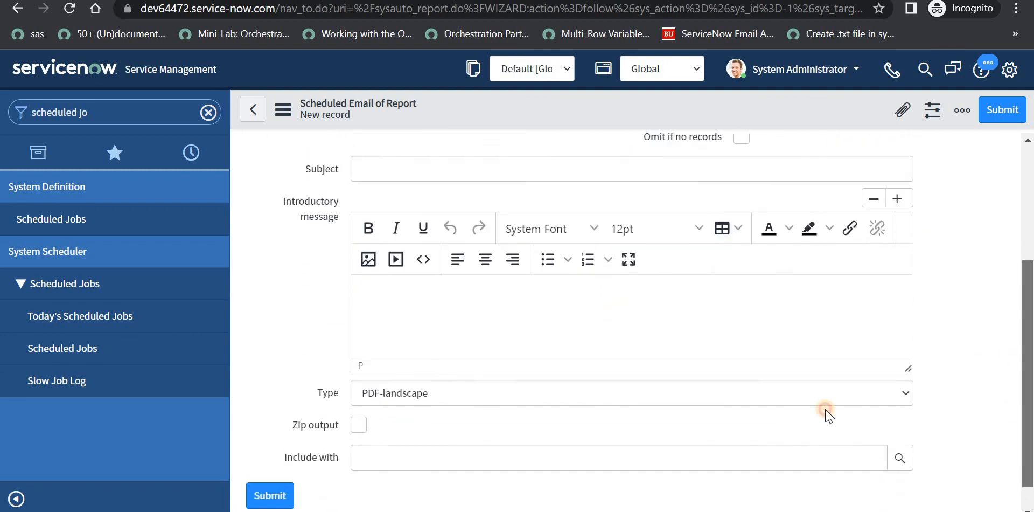
click(842, 368)
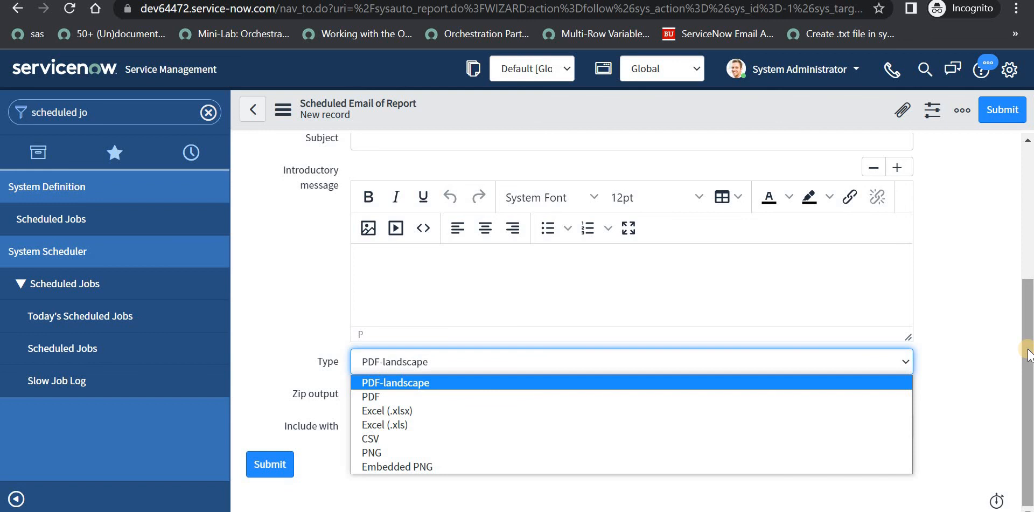
click(1005, 344)
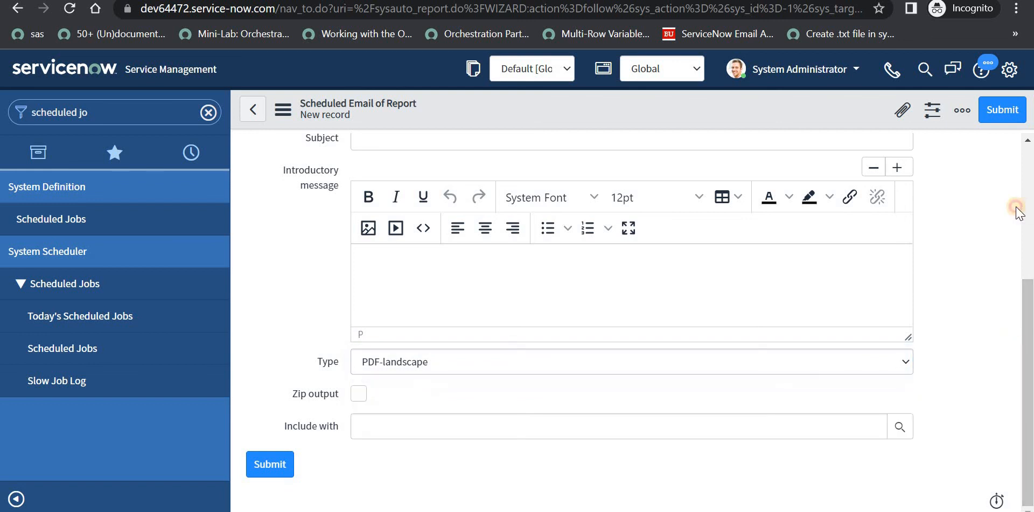
scroll(1016, 209, up, 5)
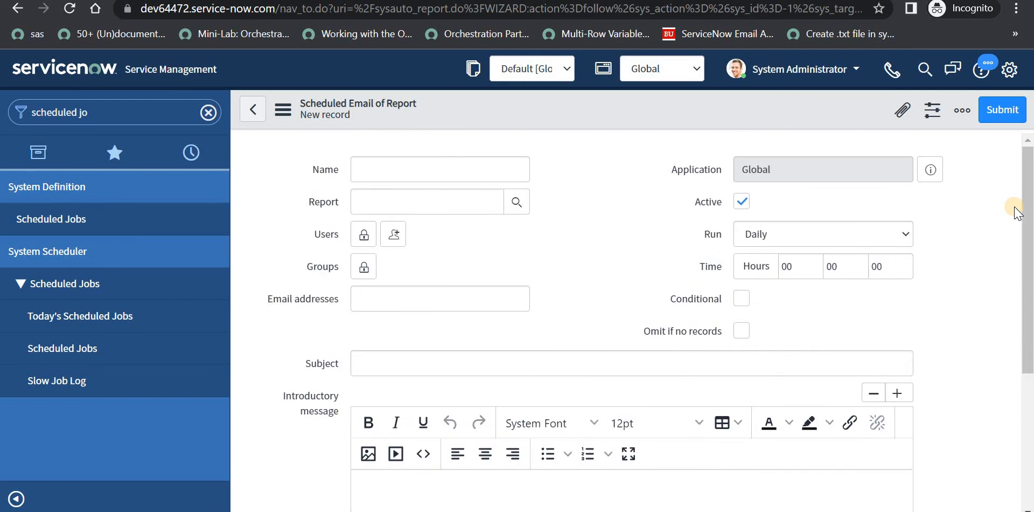
Step: Switch to the incident described as "This is a notification demo" and open the email client from it
click(364, 291)
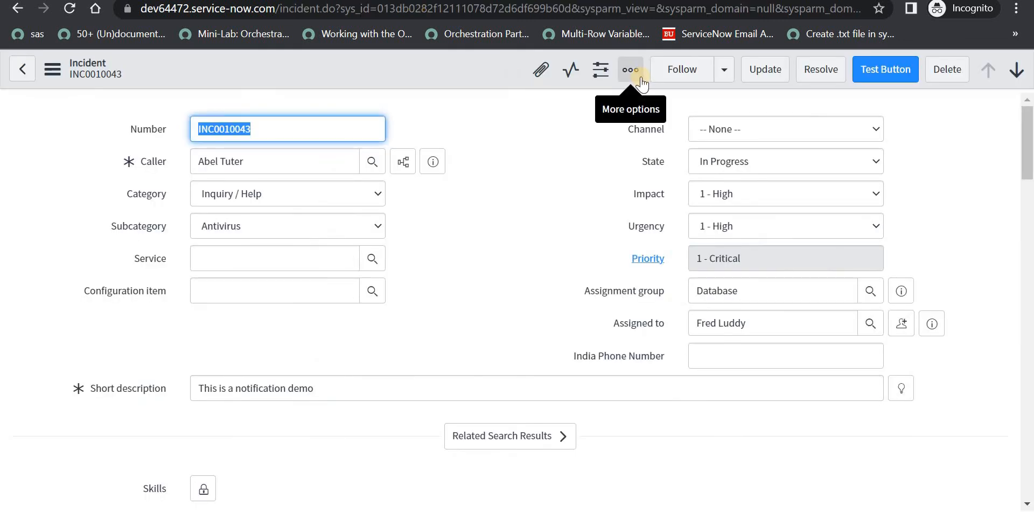
click(641, 81)
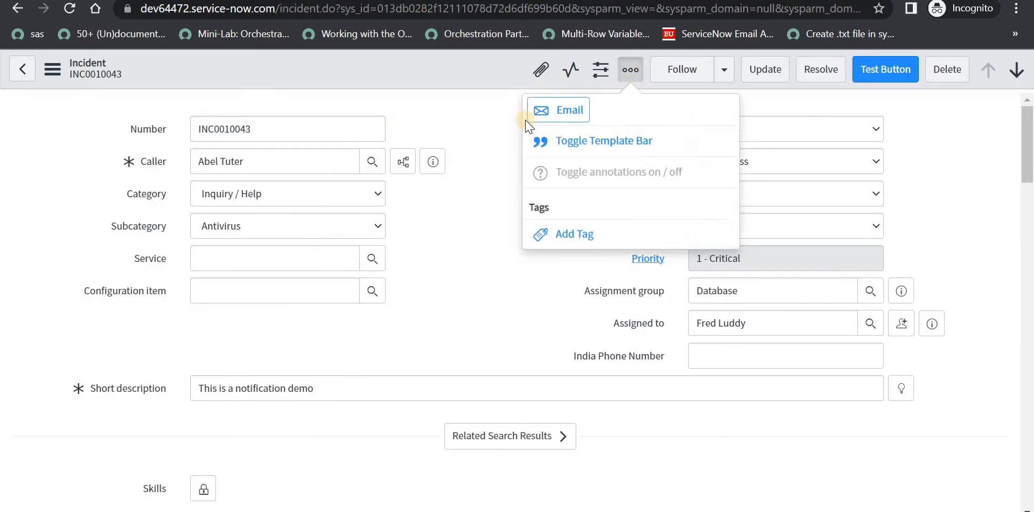
click(555, 113)
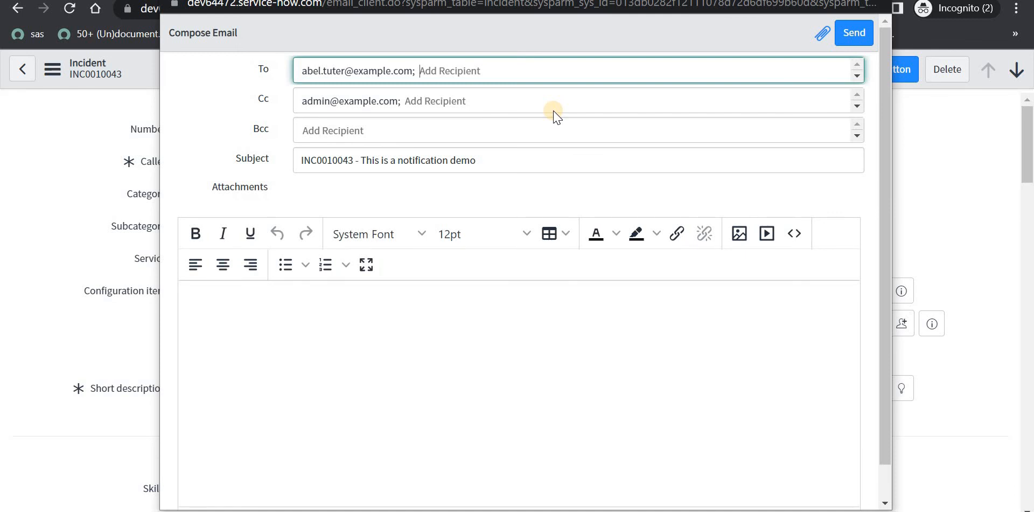
Step: Examine the prefilled subject with the incident number and the message body area of the composed email
click(518, 149)
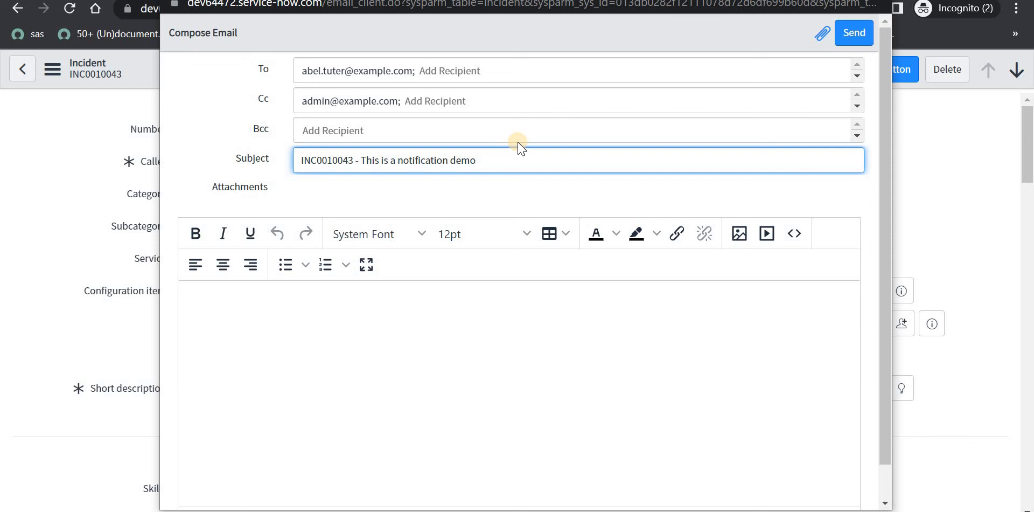
double_click(341, 158)
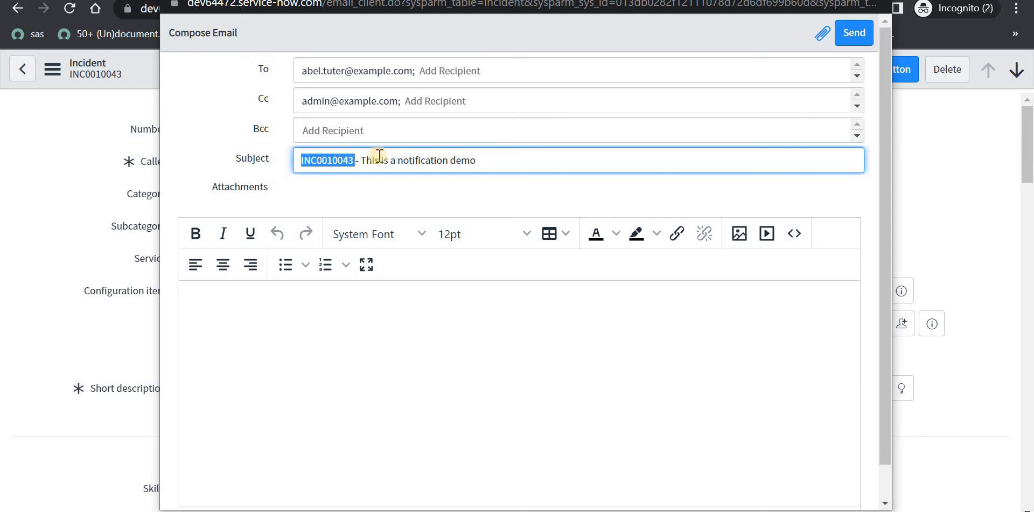
click(434, 298)
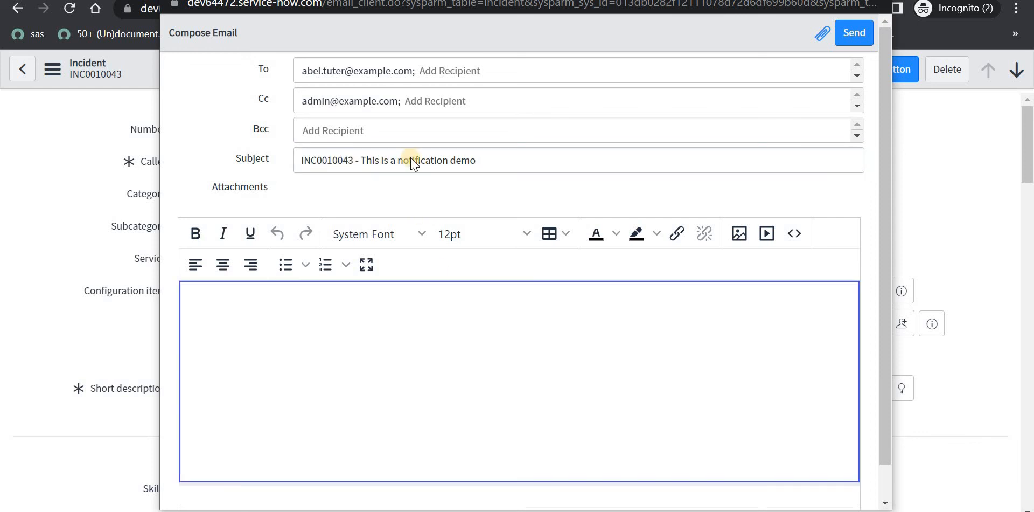